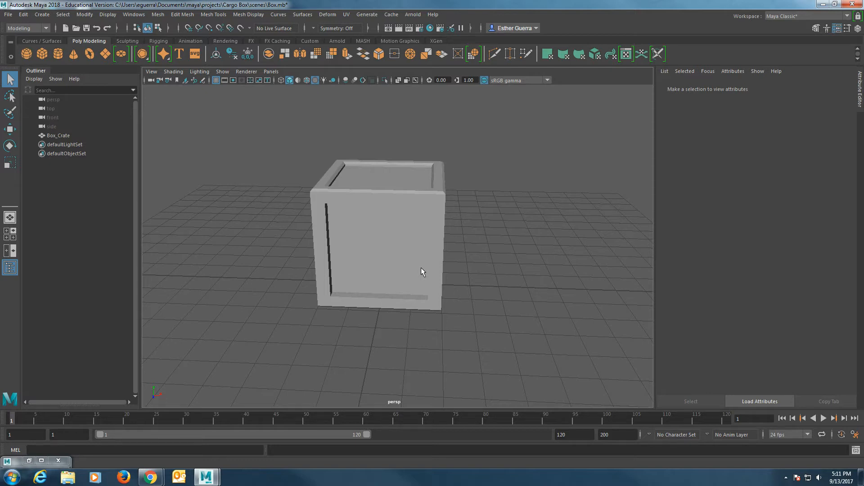
Step: Select the box crate, examine its UV layout in the UV Editor, and minimize the editor
click(421, 268)
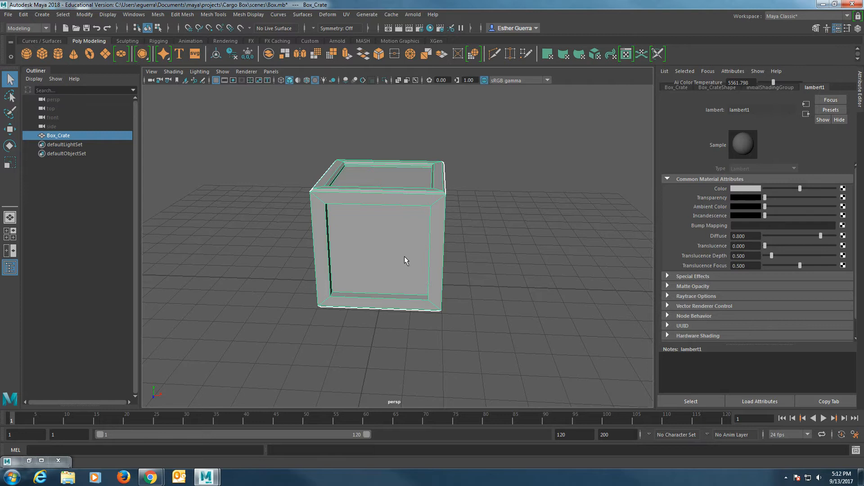
click(348, 15)
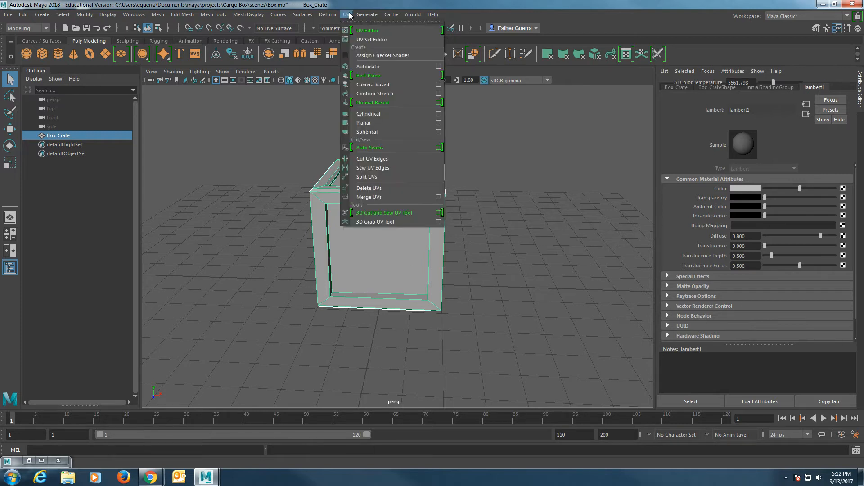
click(355, 31)
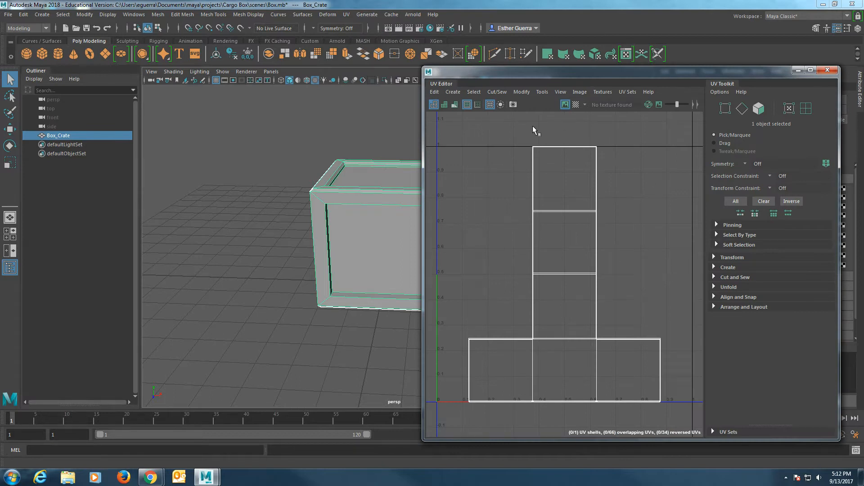
scroll(511, 269, down, 1)
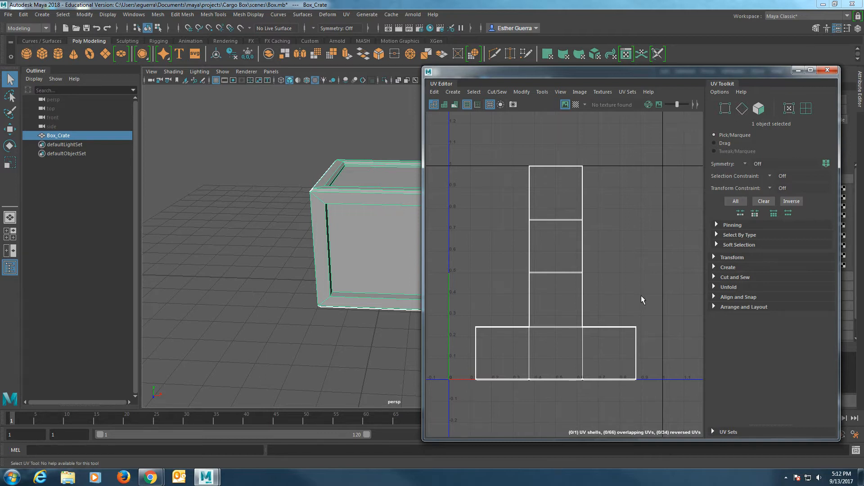
click(799, 71)
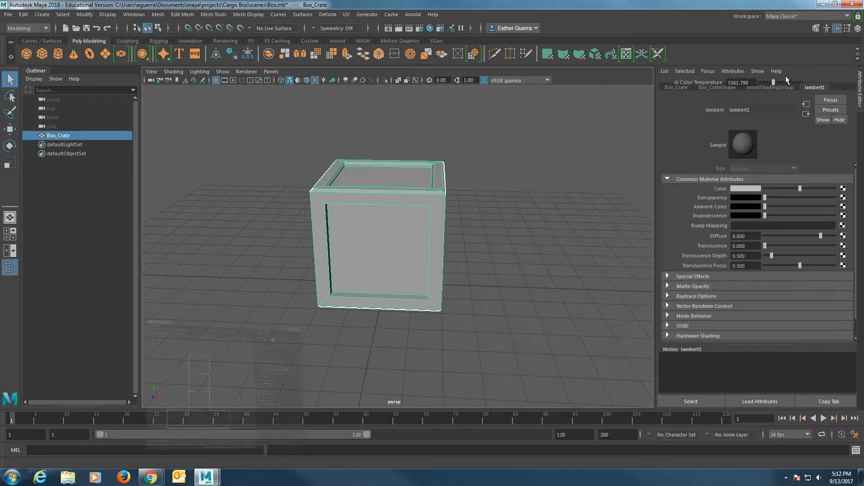
Step: Assign a new Lambert material to the box crate
right_click(404, 222)
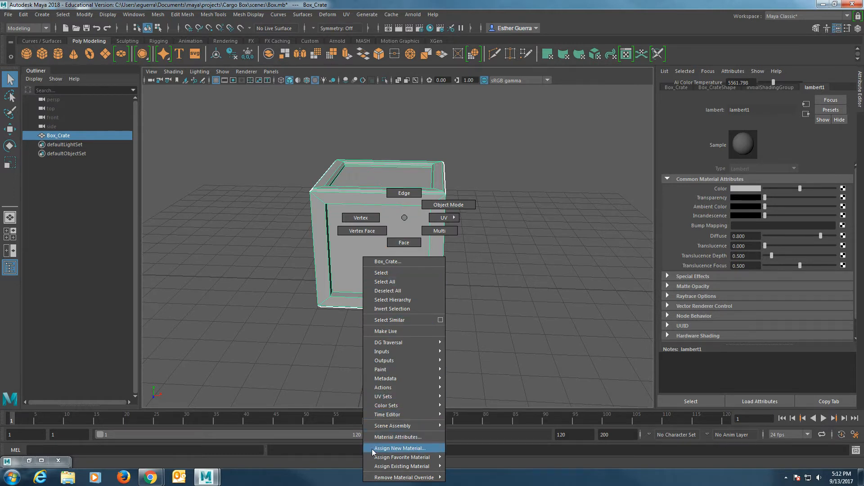
click(389, 448)
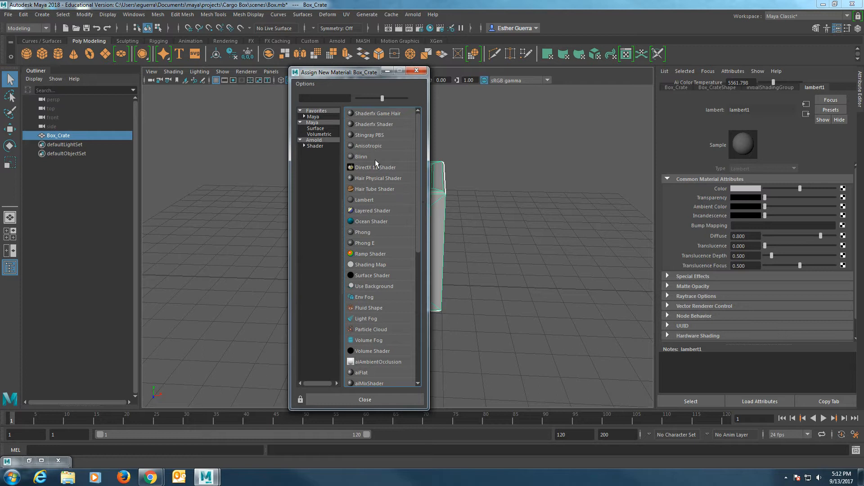
scroll(377, 362, down, 3)
scroll(373, 359, down, 4)
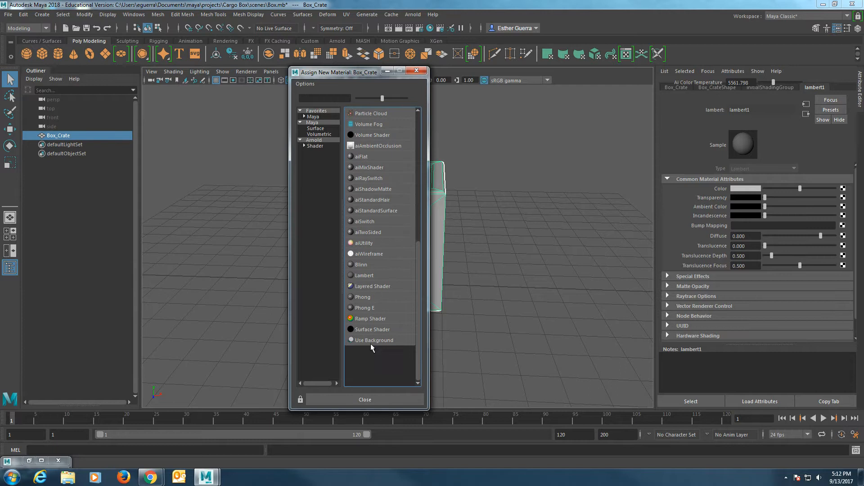
click(362, 276)
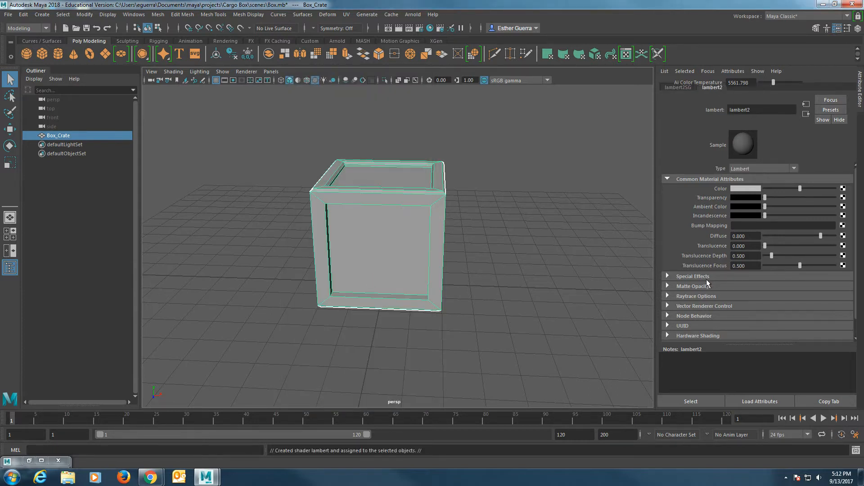
Step: Rename the crate's new Lambert material to Crate
click(789, 108)
drag(776, 109, 716, 118)
text(Crate)
key(Return)
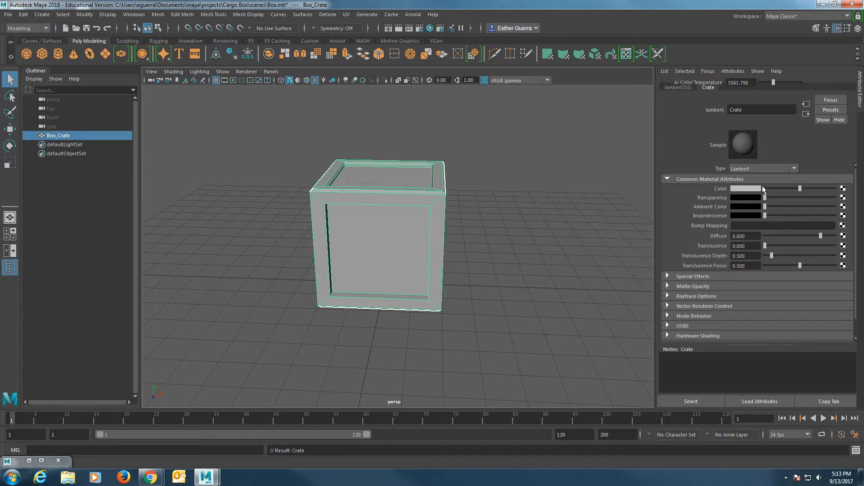
Step: Connect a Checker texture to the Crate material's color
click(843, 188)
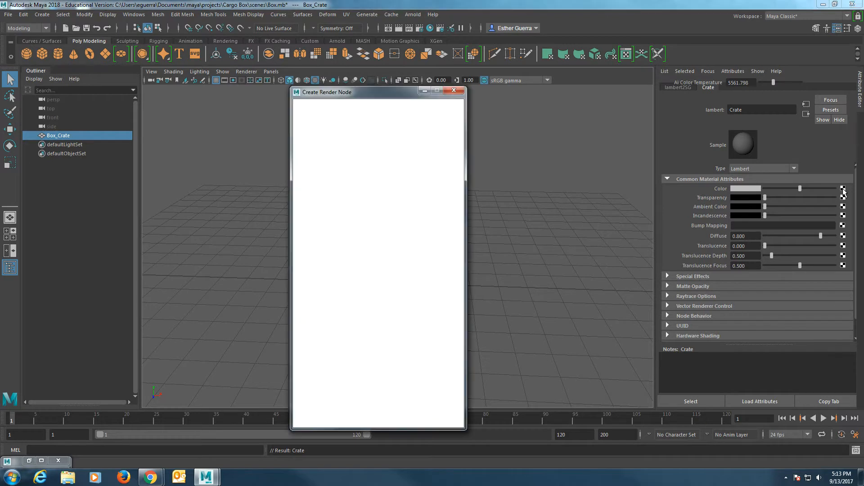
drag(329, 92, 332, 69)
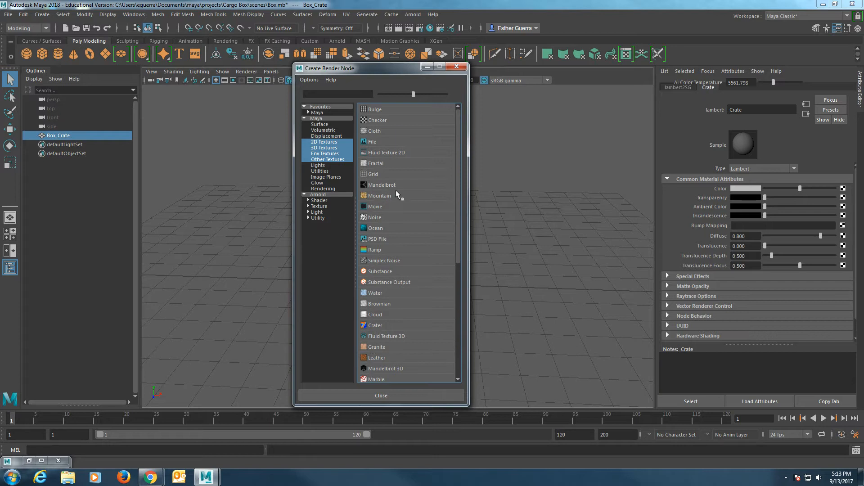
click(391, 122)
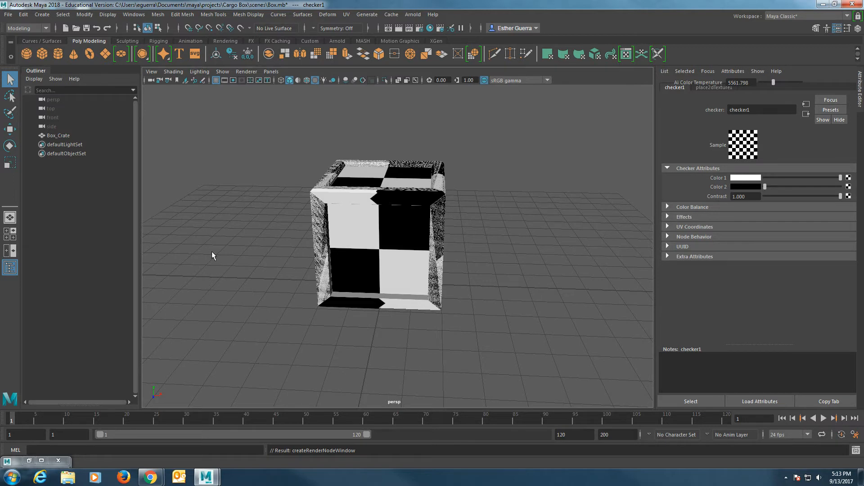
Step: Select the box crate and compare its plain shaded display with its textured display
click(382, 238)
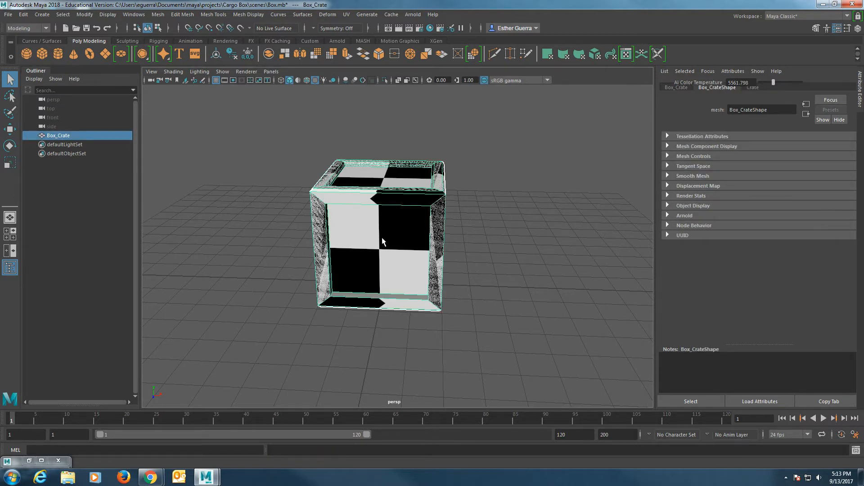
key(1)
key(5)
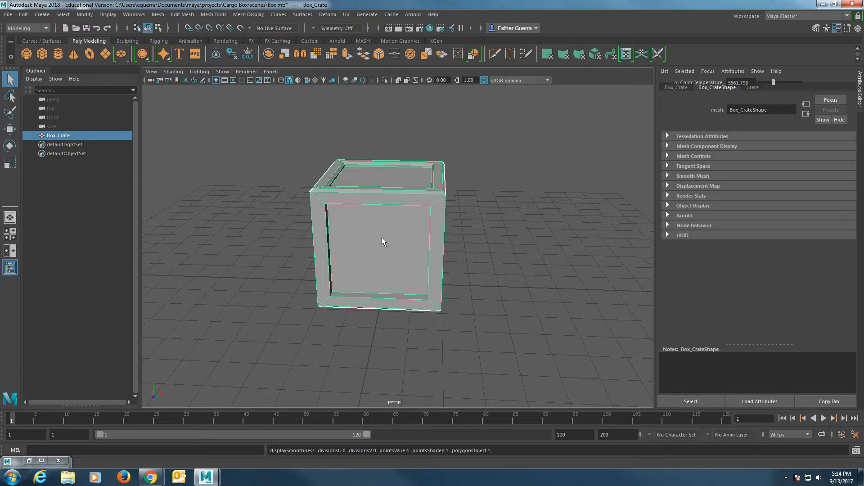
key(6)
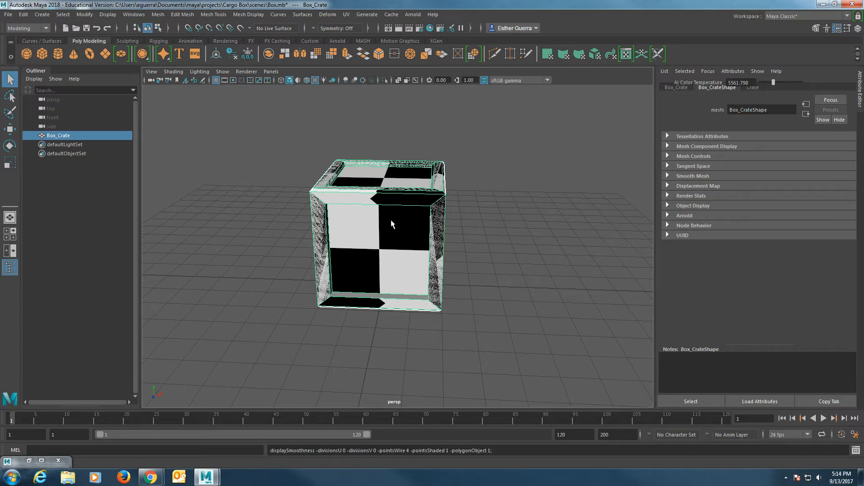
Step: Delete the construction history of the box crate
click(23, 15)
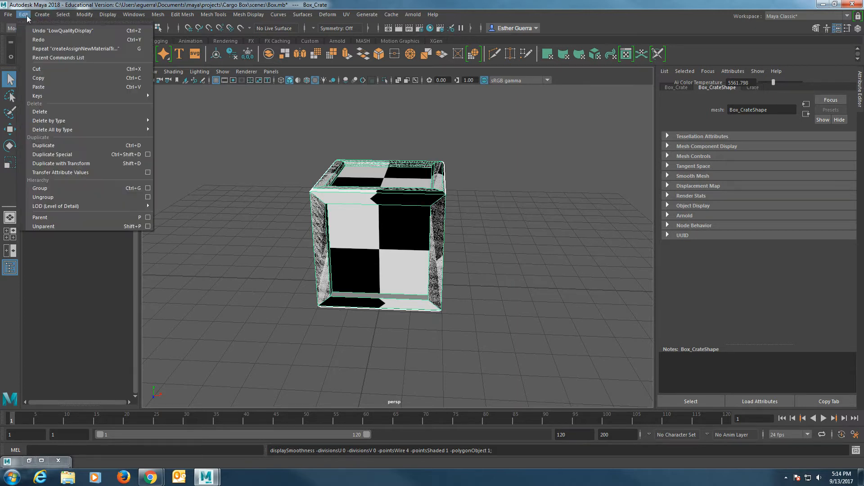
mouse_move(84, 124)
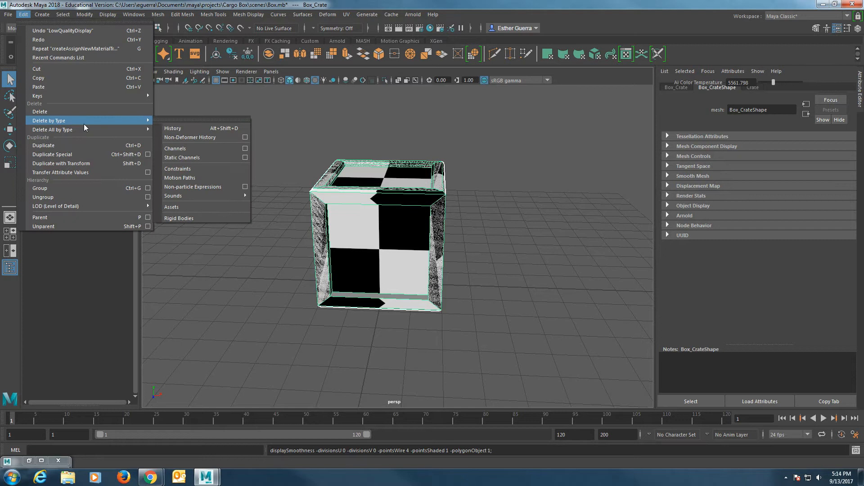
click(220, 129)
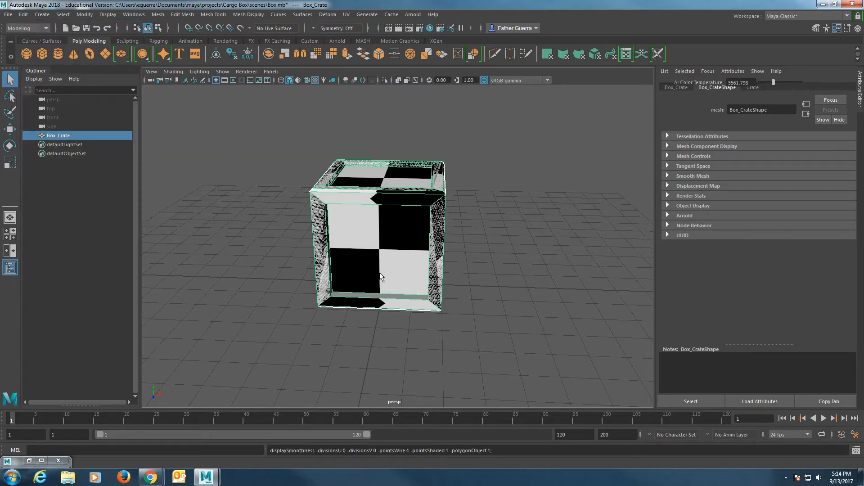
Step: Examine the checker pattern on the crate's panels and frame borders, and review the available UV mapping types
scroll(380, 272, up, 2)
alt+drag(483, 247, 505, 237)
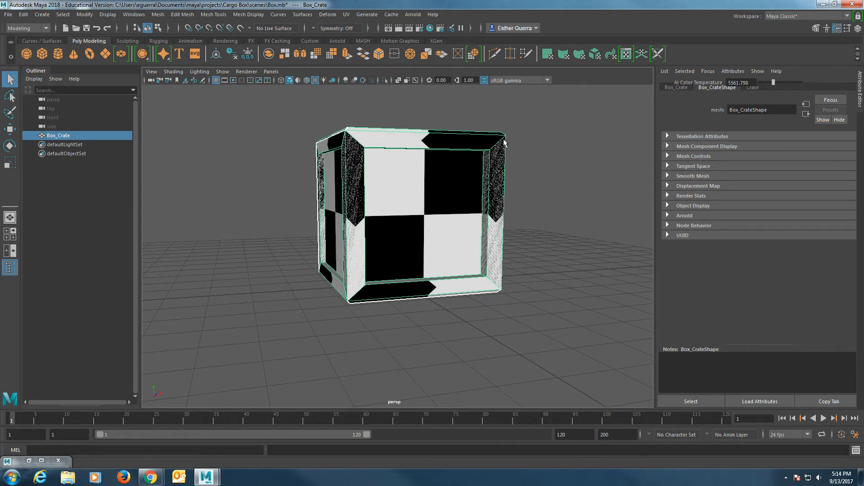
alt+drag(370, 266, 398, 281)
alt+drag(548, 206, 397, 192)
scroll(382, 236, up, 3)
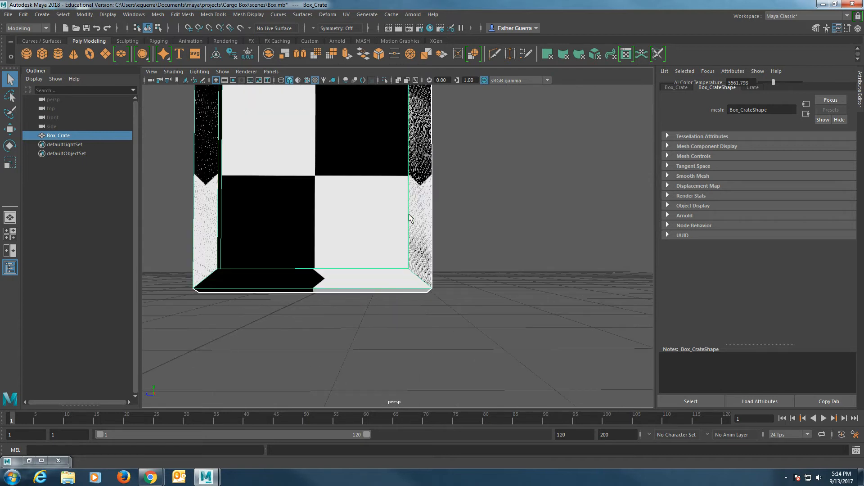
alt+middle_drag(384, 250, 451, 276)
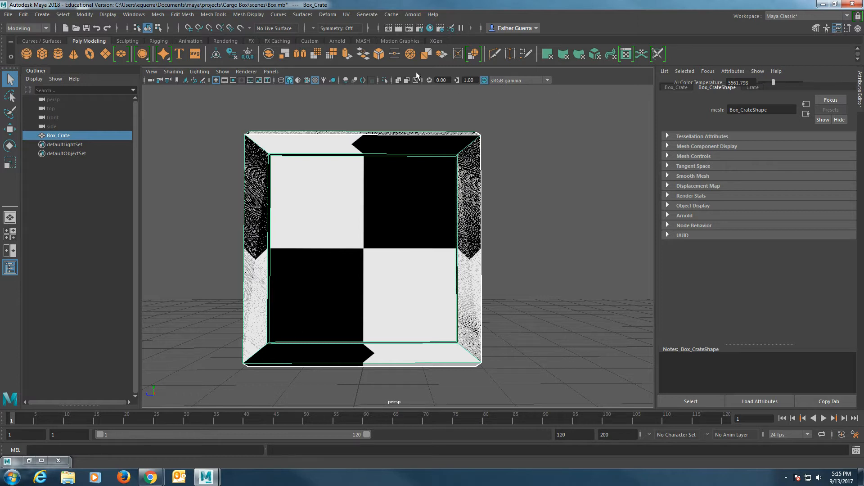
click(349, 15)
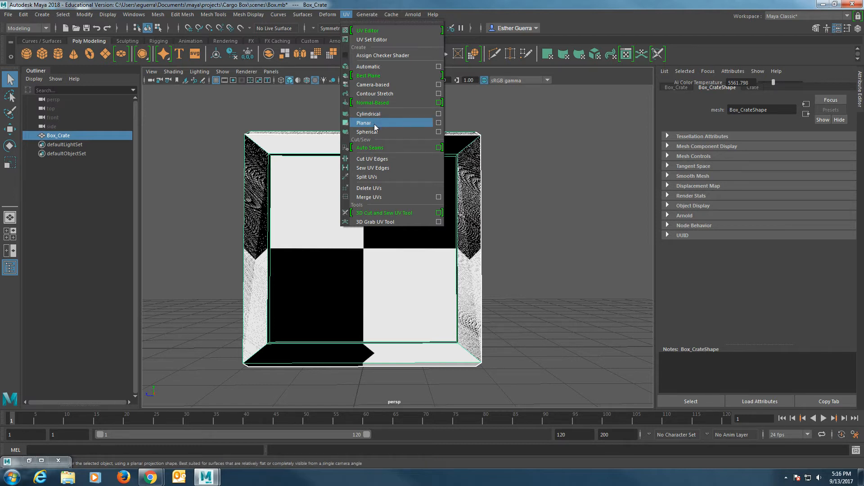
click(573, 271)
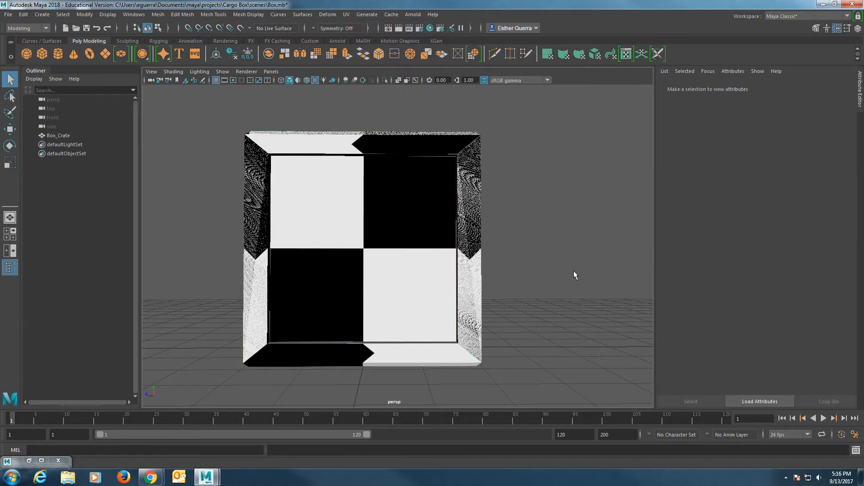
Step: Switch the crate to face selection and select the four frame faces around its top panel
alt+drag(393, 278, 378, 231)
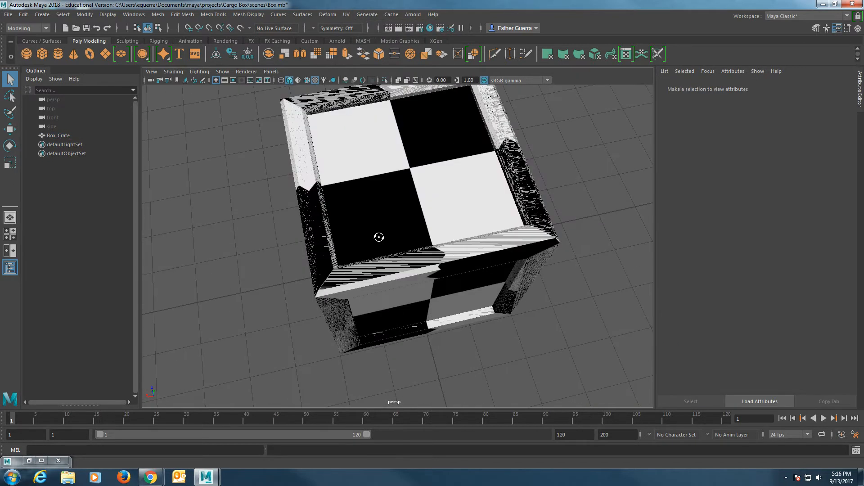
alt+drag(463, 226, 434, 193)
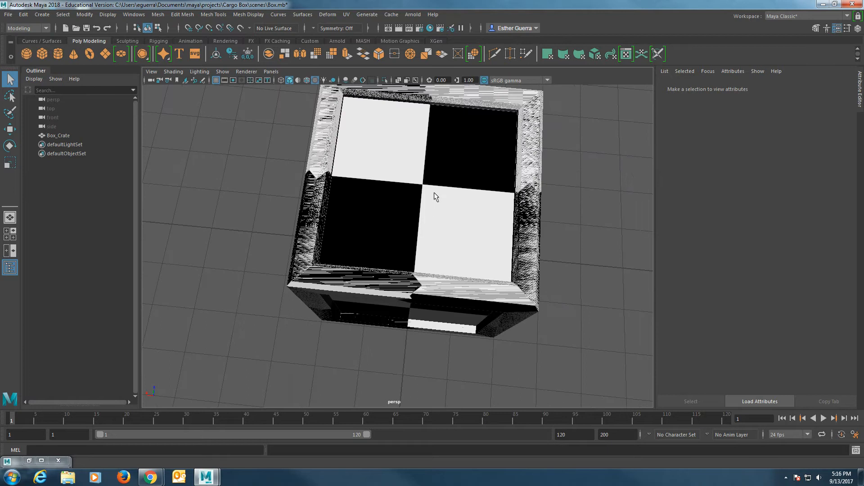
right_click(422, 148)
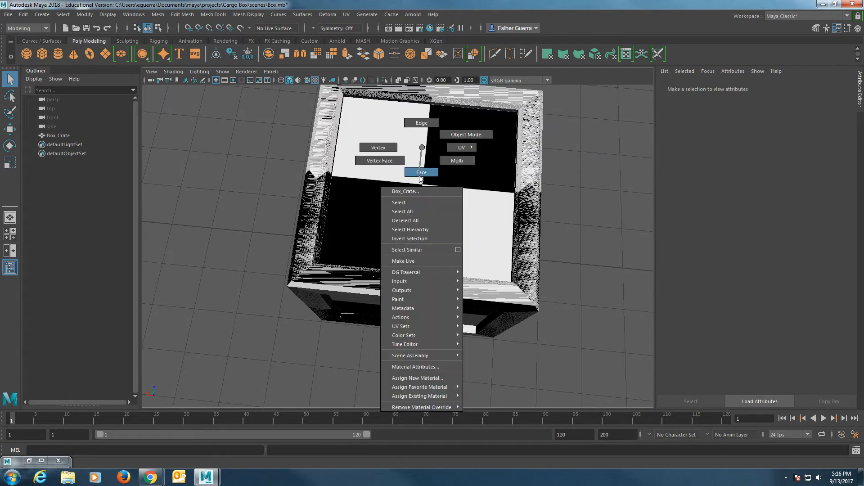
click(424, 173)
alt+drag(424, 173, 430, 144)
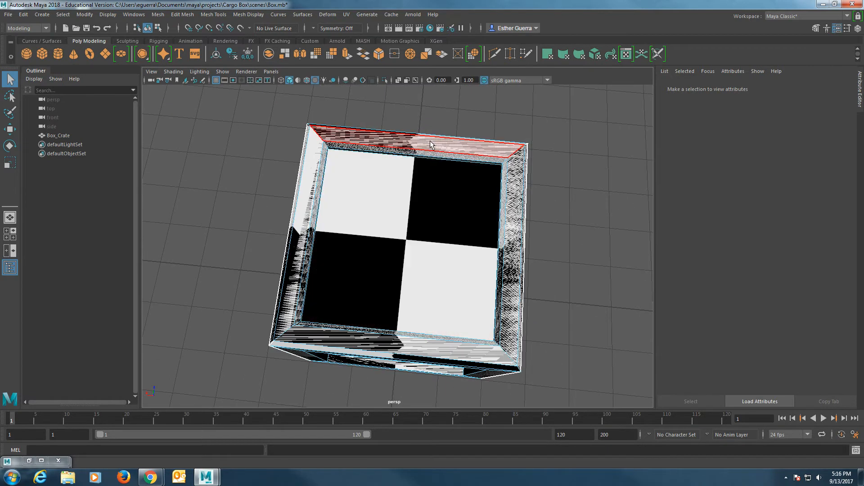
click(431, 143)
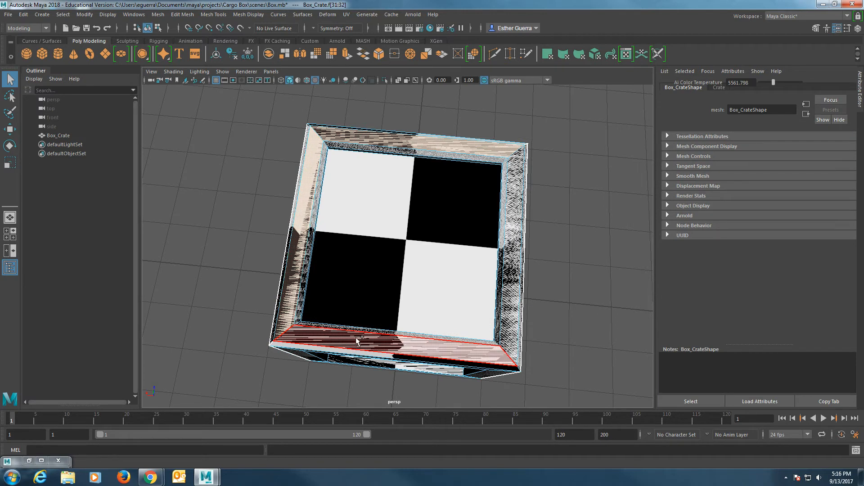
shift+click(514, 276)
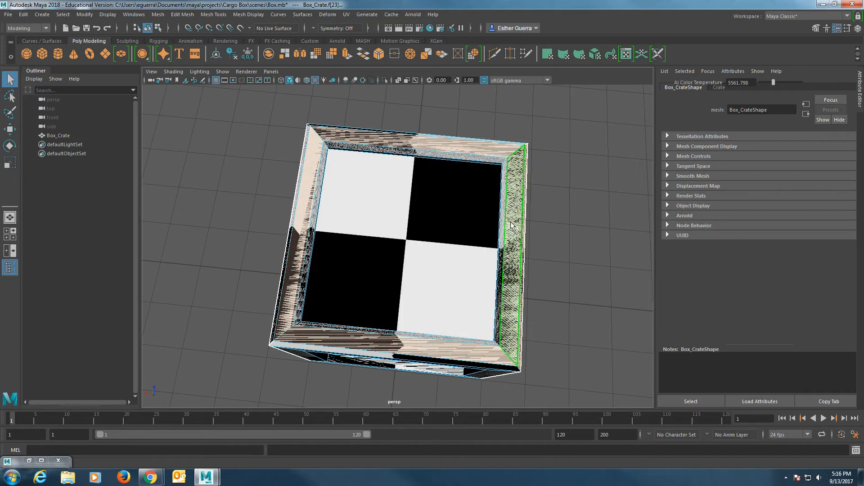
shift+click(508, 149)
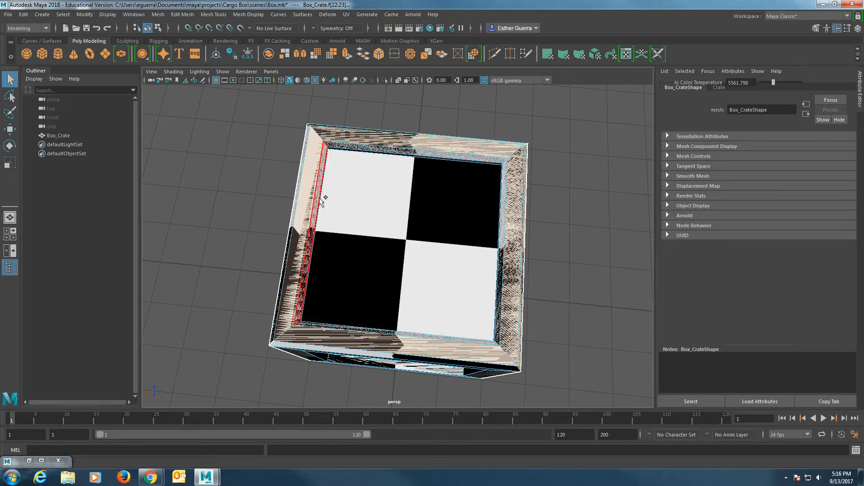
Step: Add the four narrow outer edge faces and the center panel of the crate's top side to the face selection
shift+click(295, 197)
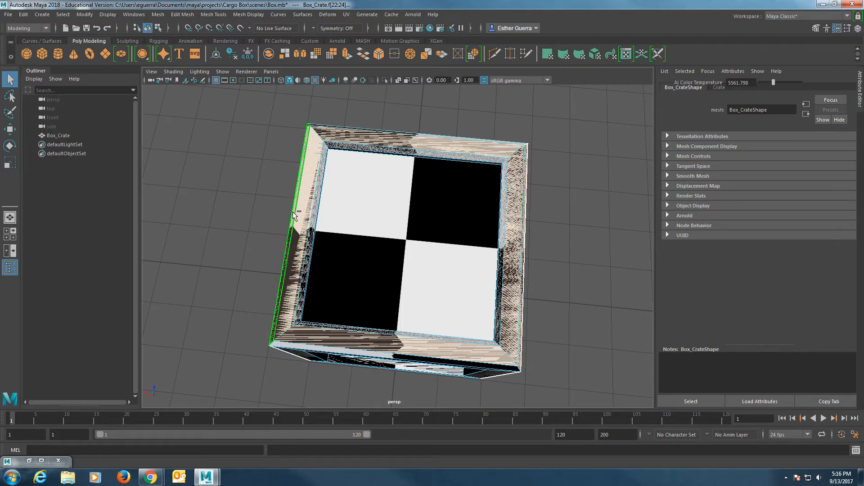
alt+drag(380, 304, 335, 289)
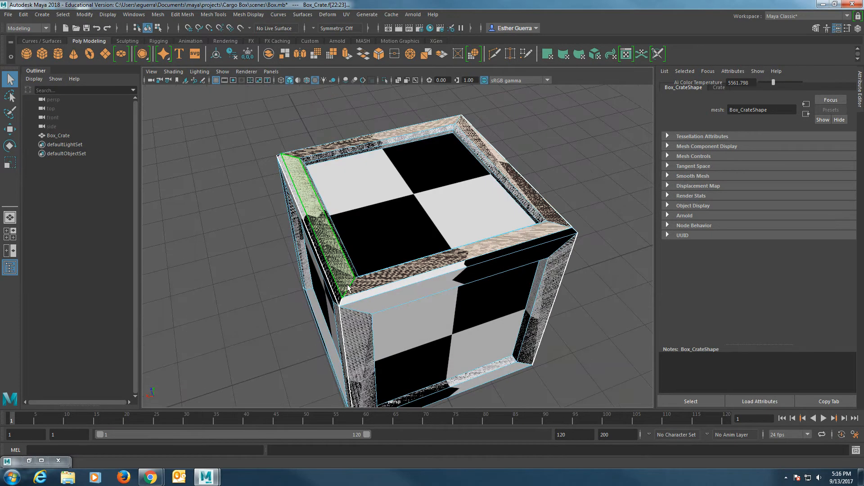
shift+click(334, 288)
shift+click(498, 268)
alt+drag(498, 268, 530, 238)
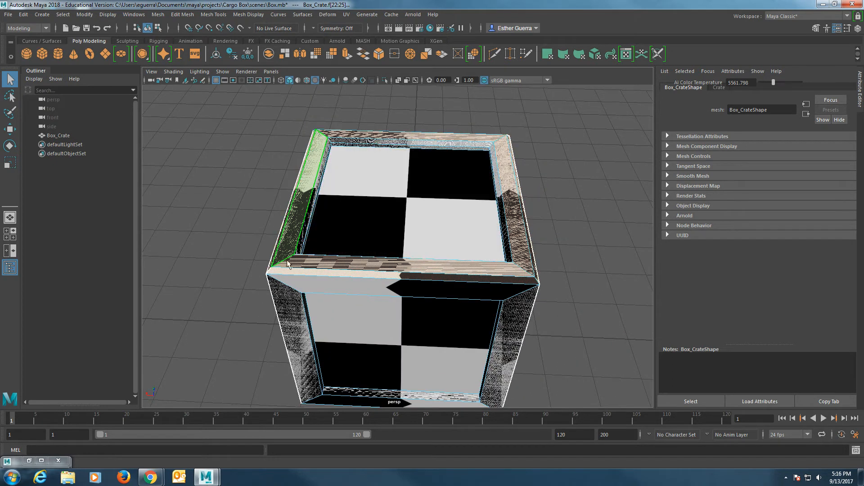
alt+drag(291, 265, 372, 267)
alt+drag(298, 209, 231, 238)
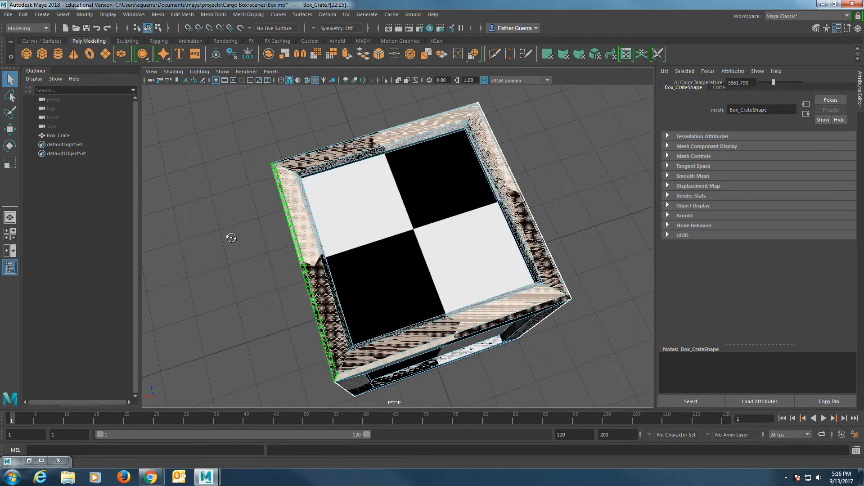
click(413, 204)
alt+drag(445, 272, 435, 233)
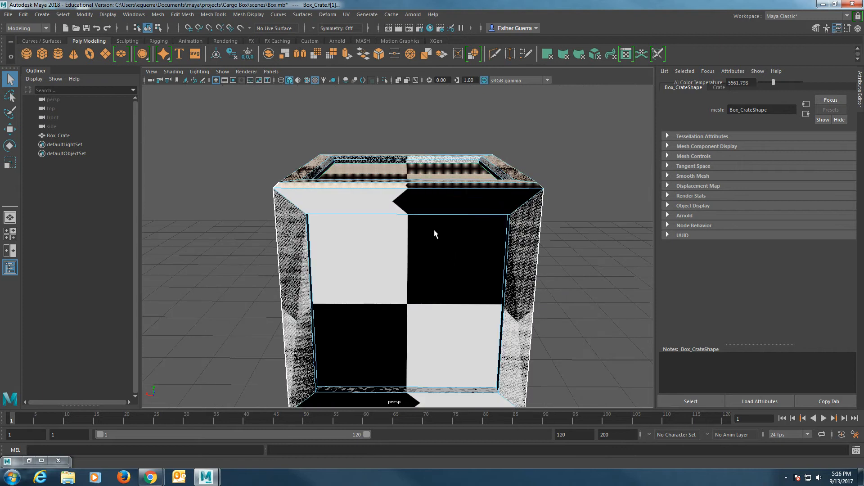
Step: Show the Move manipulator on the selected top faces to check which axis they face for the projection
click(347, 14)
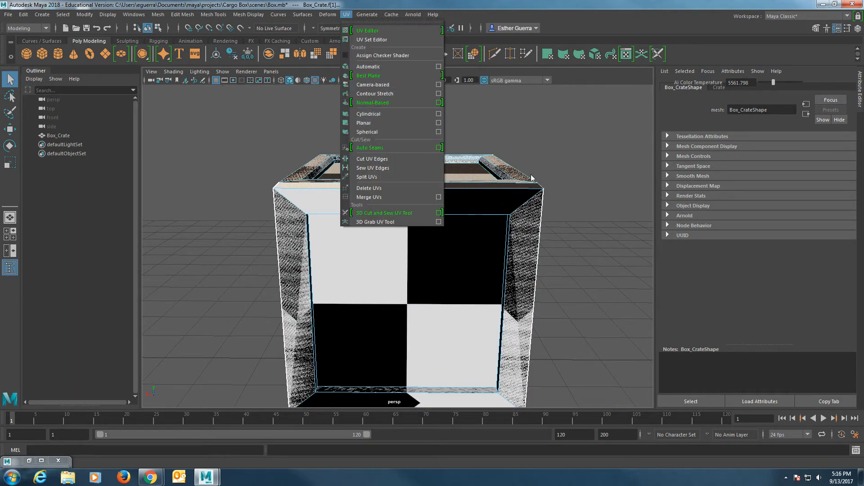
click(581, 12)
mouse_move(389, 190)
alt+mouse_down()
mouse_move(356, 219)
mouse_move(376, 180)
mouse_move(386, 201)
alt+mouse_up()
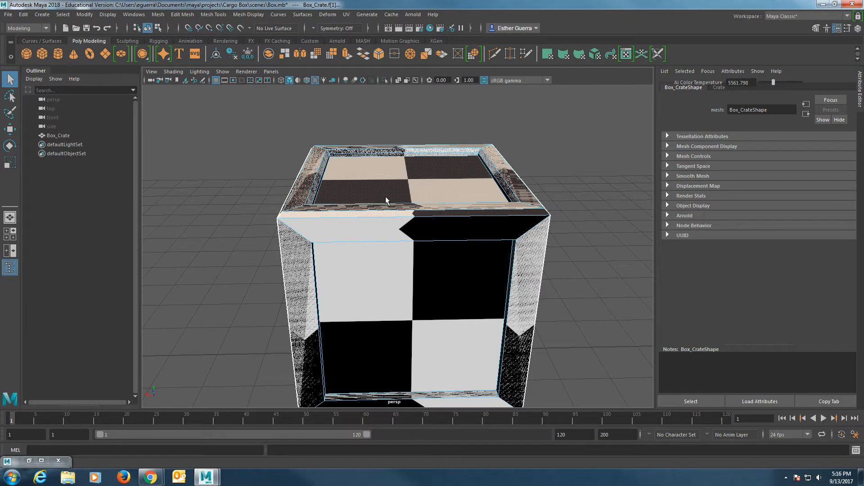
key(w)
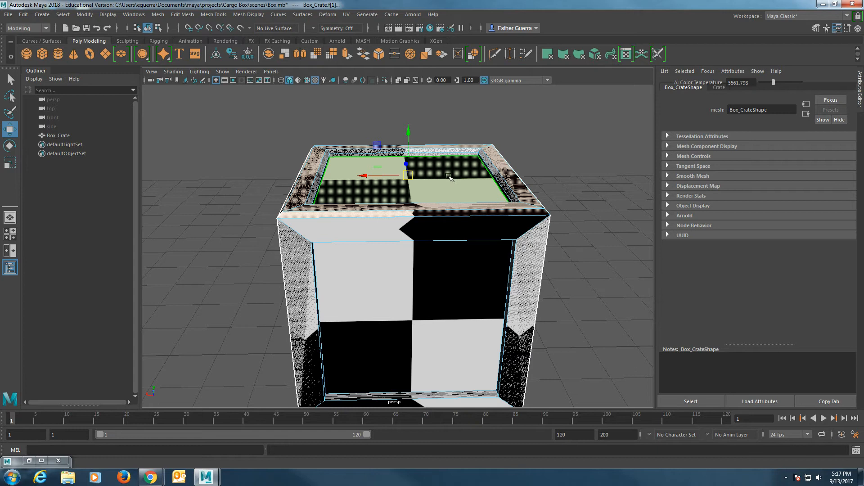
alt+drag(450, 186, 420, 123)
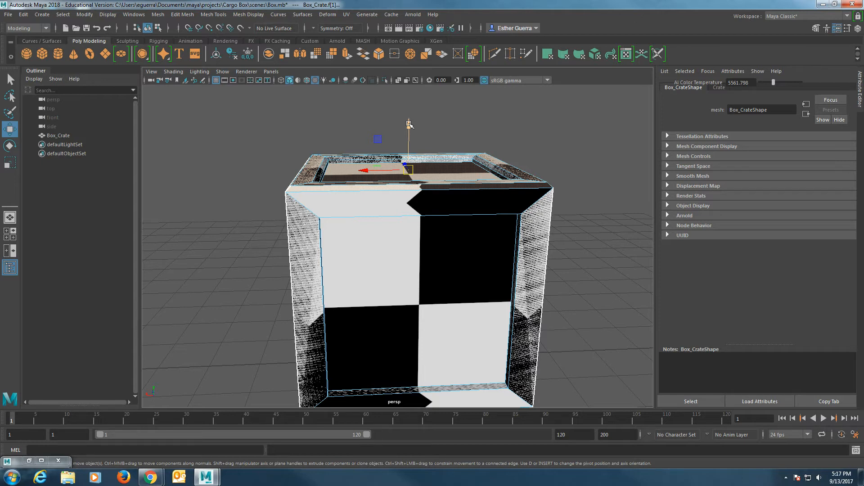
Step: Apply planar mapping to the selected top faces, projecting from the Y axis and fitted to the bounding box
click(347, 15)
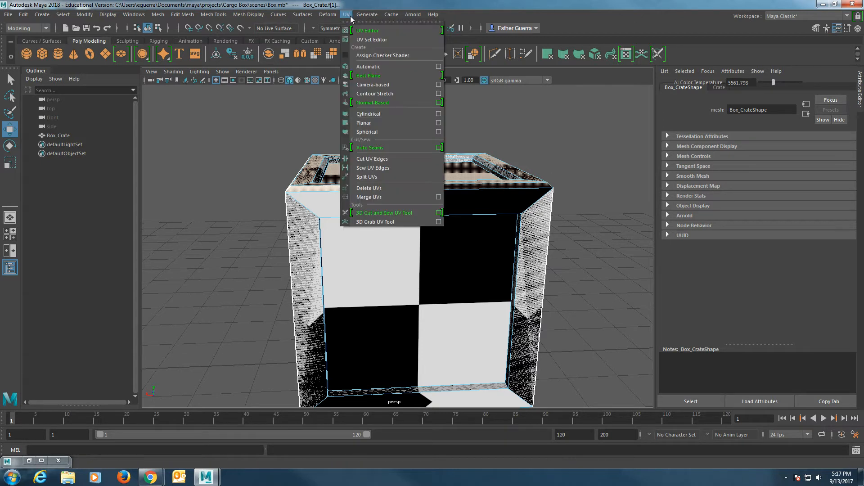
click(437, 123)
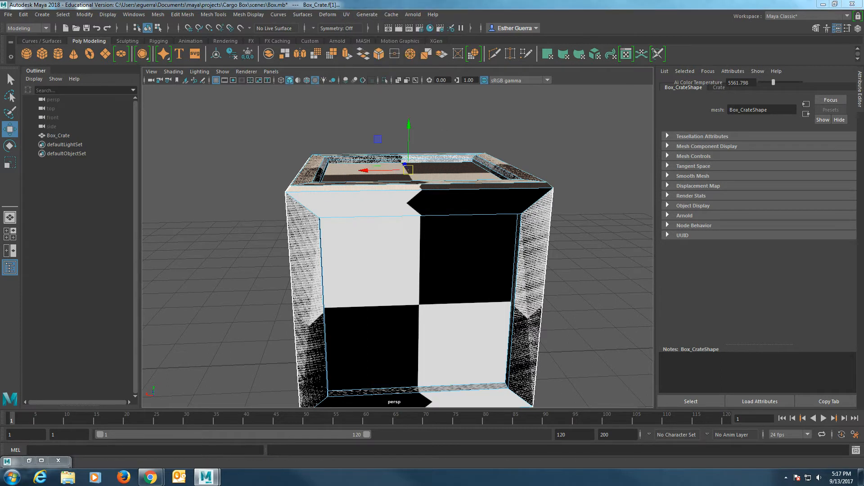
drag(346, 102, 634, 88)
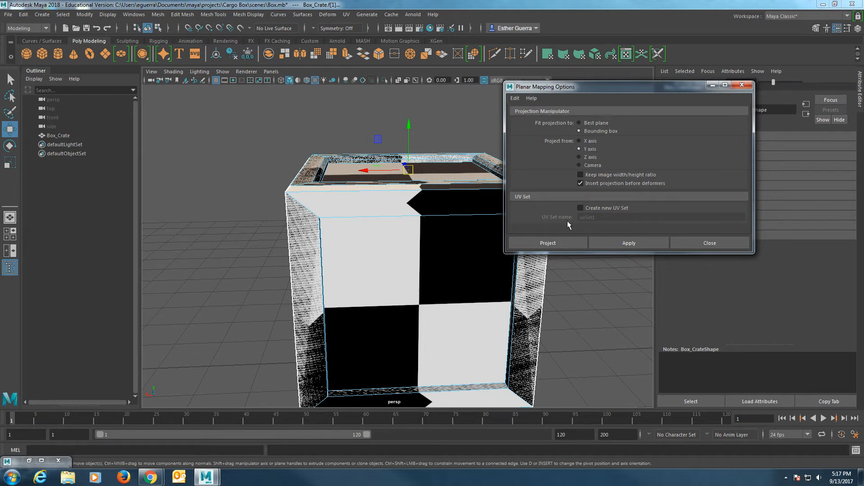
click(563, 244)
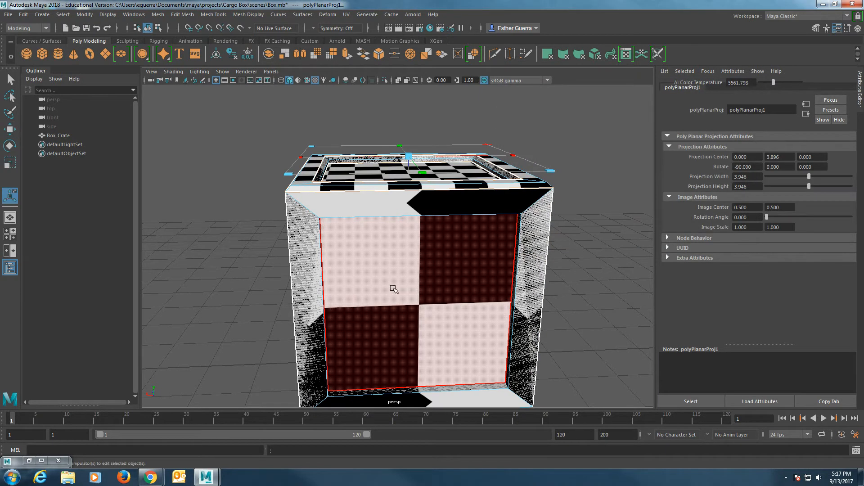
alt+drag(493, 198, 489, 289)
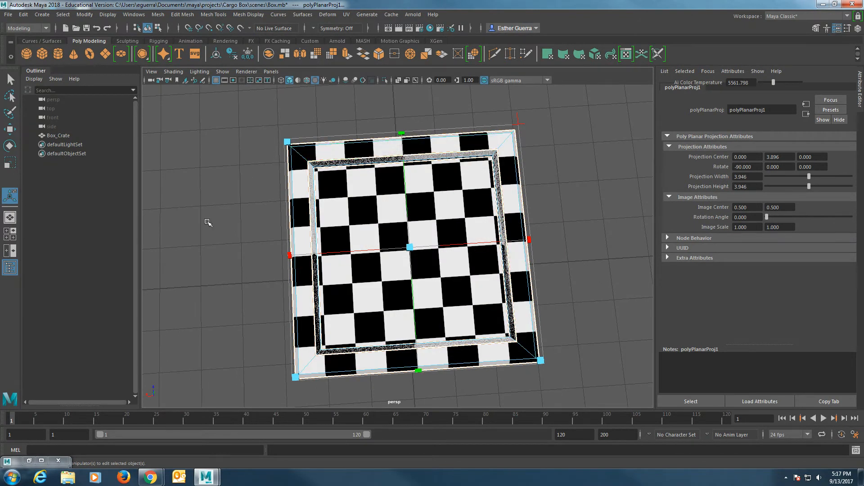
Step: In the UV Editor, move the top faces' UV shell off the checker tile and scale it to about 0.3 tile width
click(30, 461)
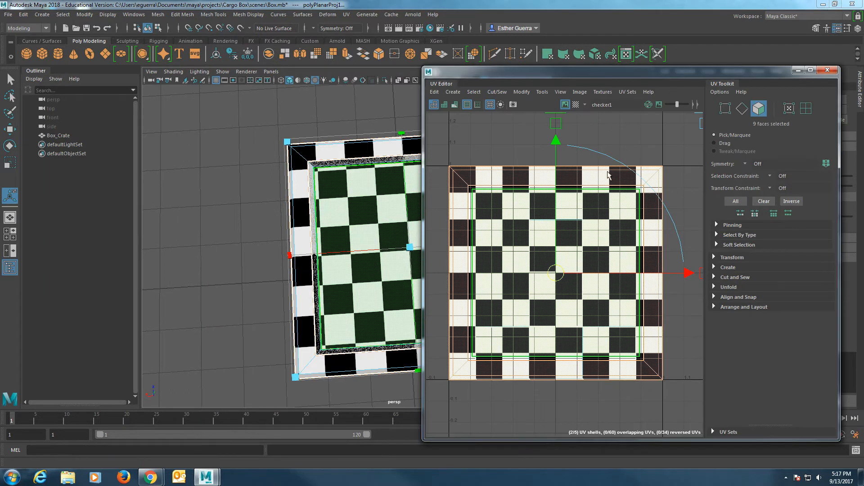
scroll(623, 221, down, 8)
click(618, 230)
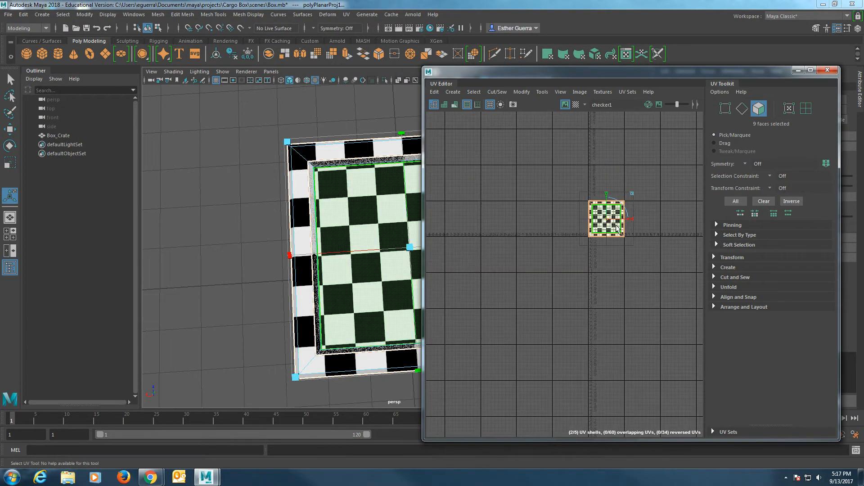
drag(609, 224, 500, 159)
alt+middle_drag(502, 221, 551, 299)
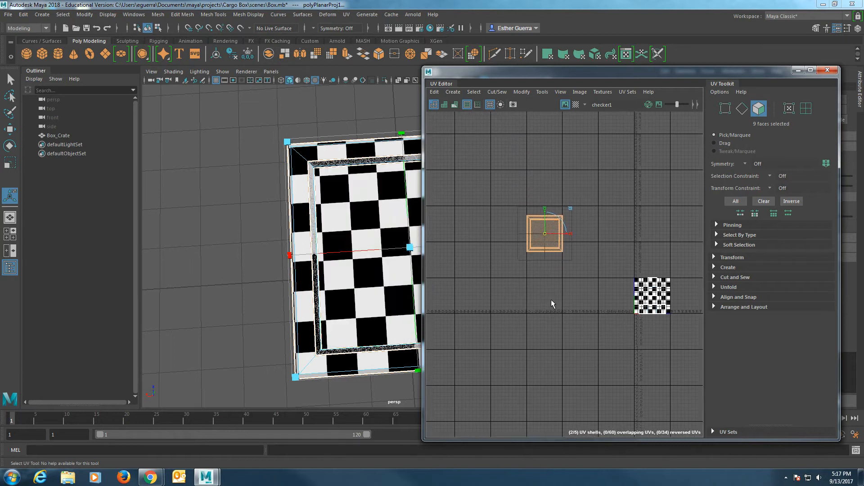
scroll(578, 227, up, 2)
drag(568, 205, 644, 244)
scroll(551, 238, up, 4)
alt+middle_drag(657, 284, 483, 172)
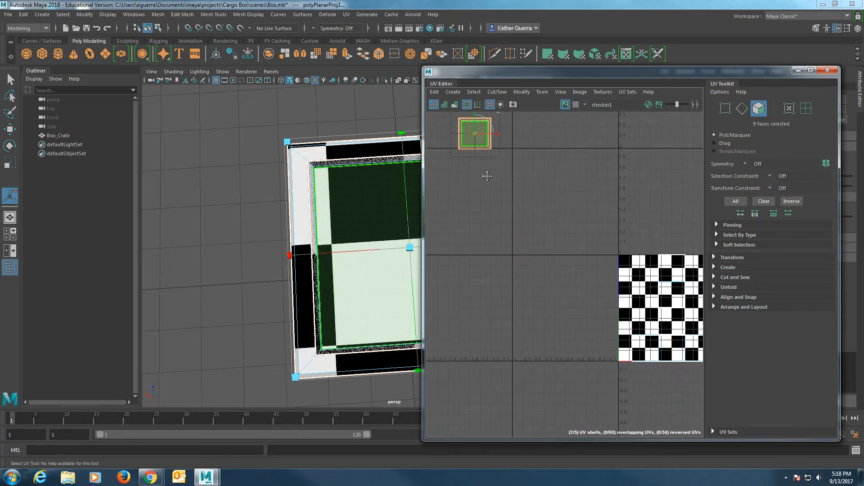
Step: Reposition the reduced UV shell diagonally above and right of the checker tile, clear the selection and minimize the UV Editor
alt+middle_drag(615, 266, 472, 216)
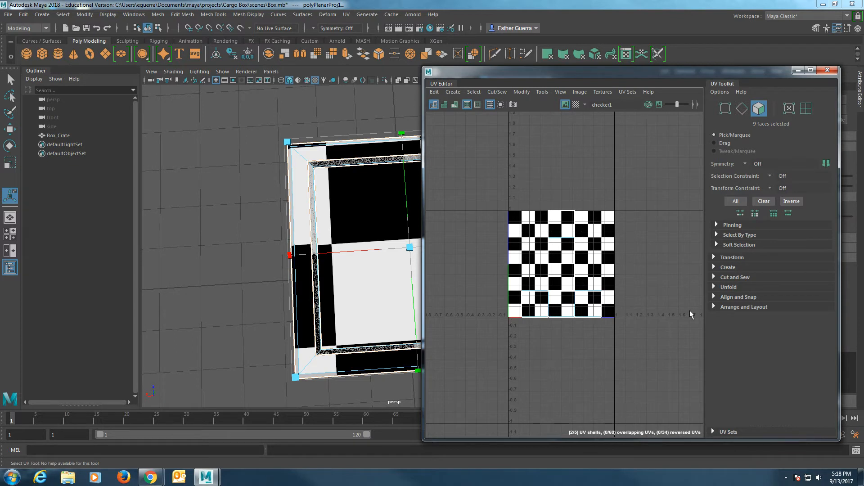
scroll(521, 225, down, 3)
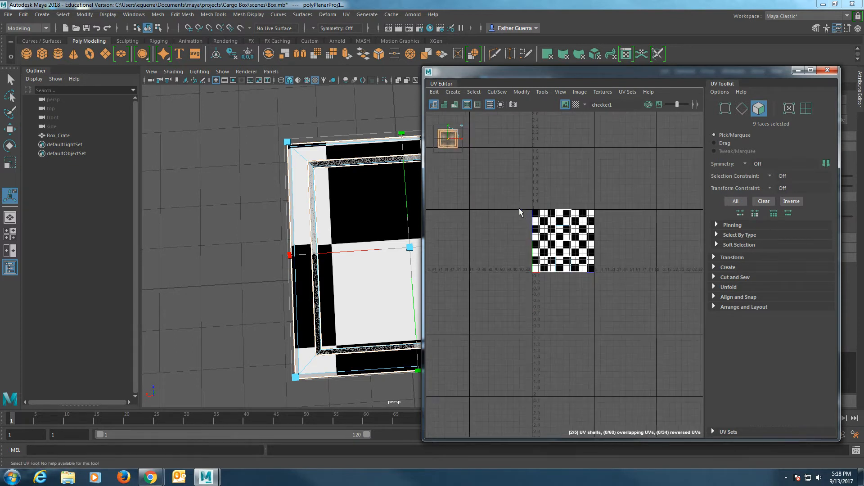
drag(438, 135, 622, 205)
scroll(626, 243, up, 3)
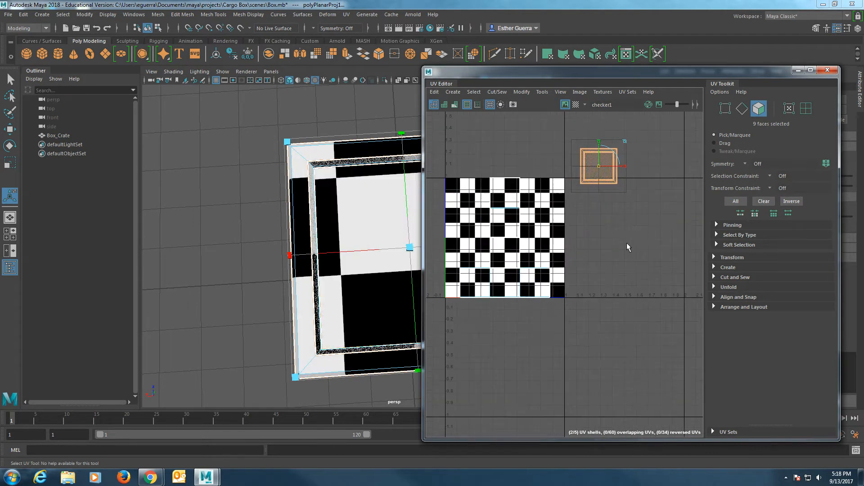
alt+middle_drag(628, 221, 595, 253)
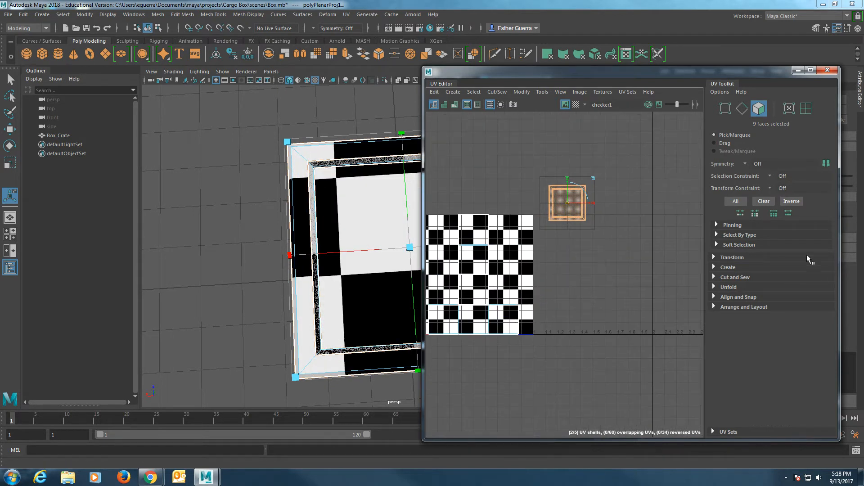
drag(568, 205, 651, 157)
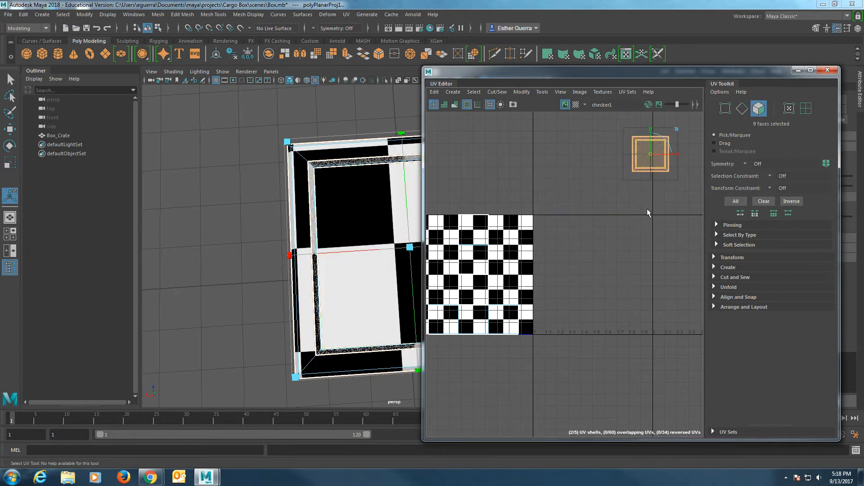
alt+middle_drag(647, 213, 589, 222)
drag(600, 171, 563, 153)
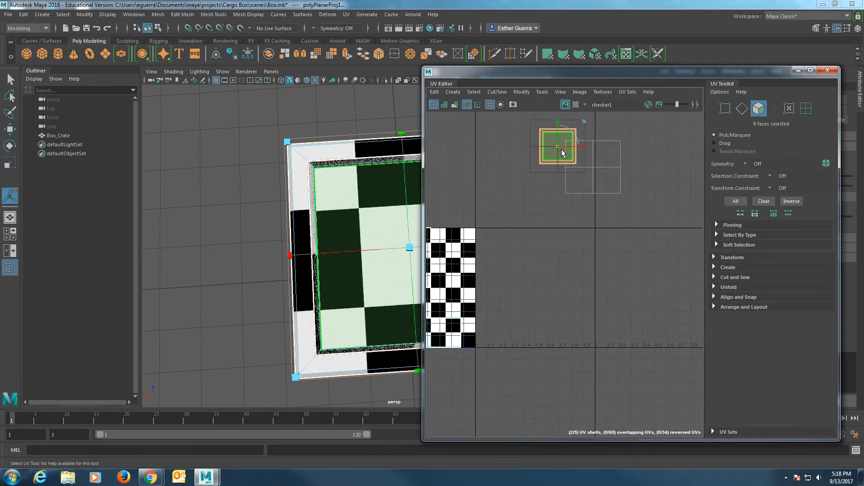
alt+middle_drag(557, 257, 625, 233)
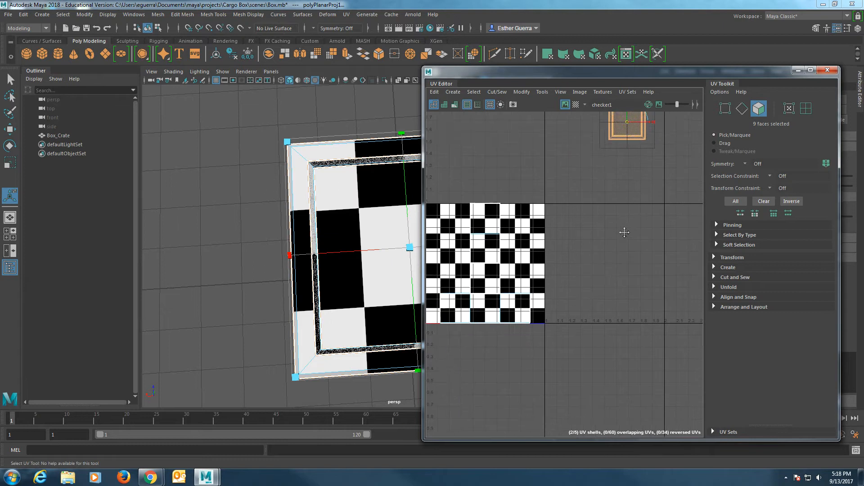
click(276, 262)
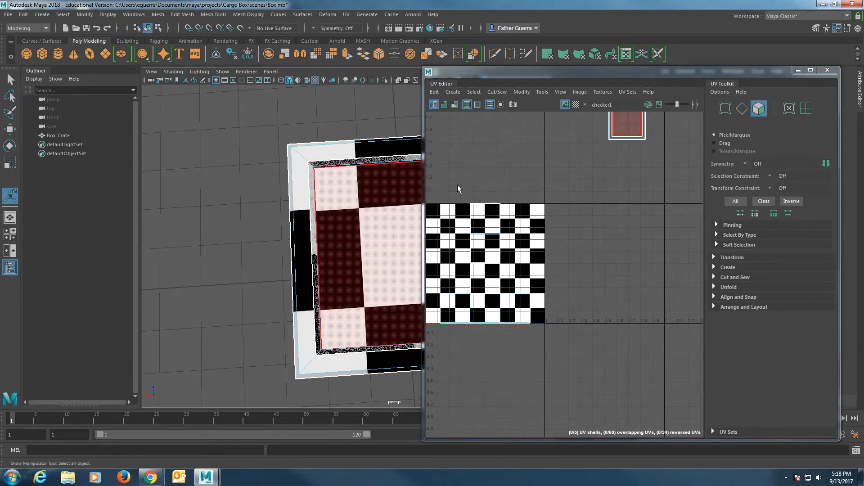
click(798, 70)
Step: Select the frame faces and the center panel on the crate's bottom side
scroll(361, 251, down, 3)
alt+drag(360, 251, 392, 162)
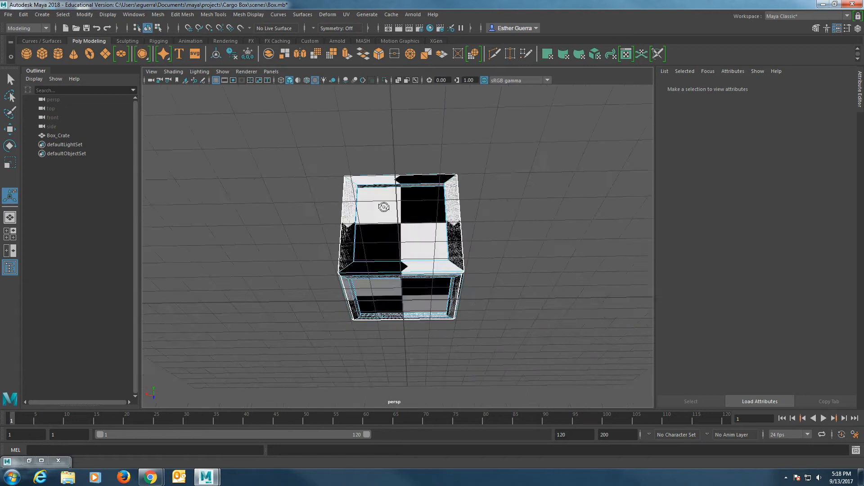
click(351, 219)
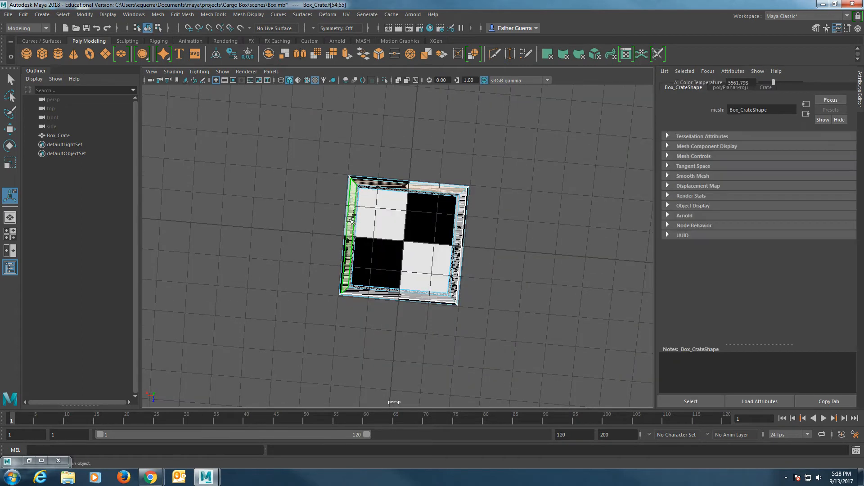
shift+click(462, 257)
shift+click(422, 186)
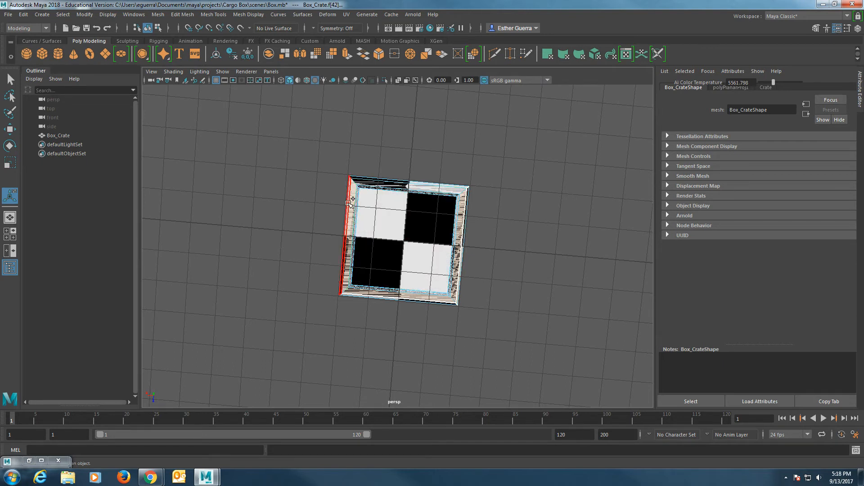
scroll(383, 212, up, 3)
shift+click(413, 235)
Step: Add the narrow outer edge faces around the crate's bottom side to the face selection
alt+drag(419, 220, 417, 236)
alt+drag(473, 241, 479, 205)
scroll(480, 200, up, 3)
alt+drag(497, 278, 509, 258)
shift+click(394, 201)
alt+drag(395, 201, 468, 271)
shift+click(480, 344)
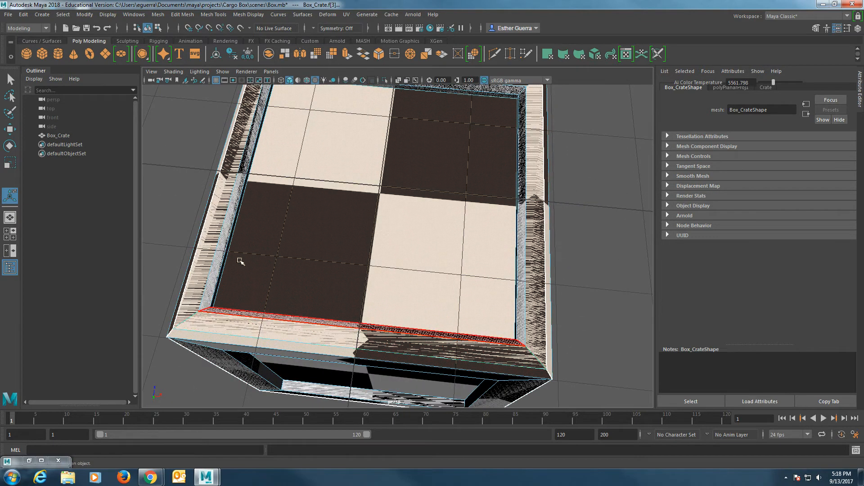
Step: Apply planar mapping to the selected bottom faces with the same Y-axis projection settings
alt+drag(241, 261, 288, 255)
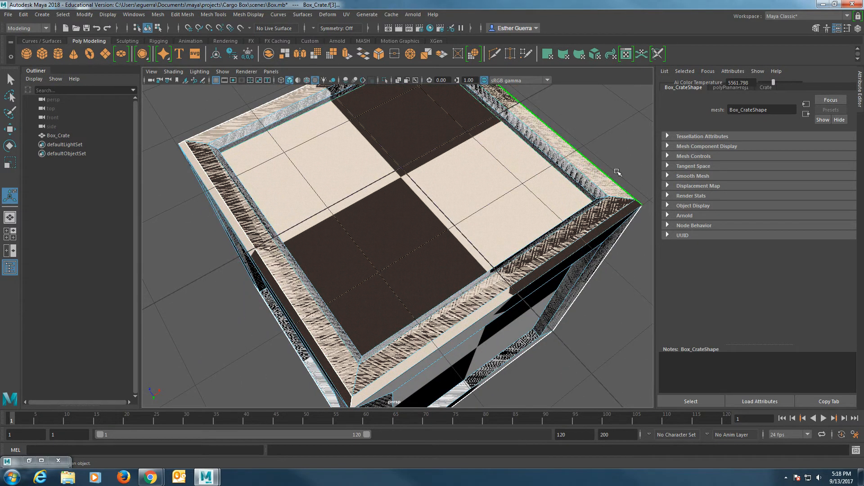
scroll(369, 313, down, 2)
alt+drag(540, 197, 480, 185)
alt+drag(349, 220, 396, 322)
click(347, 15)
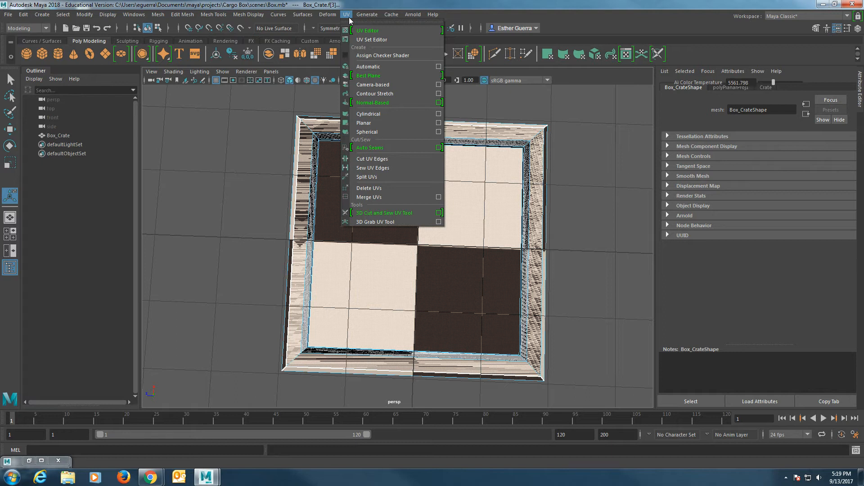
click(381, 123)
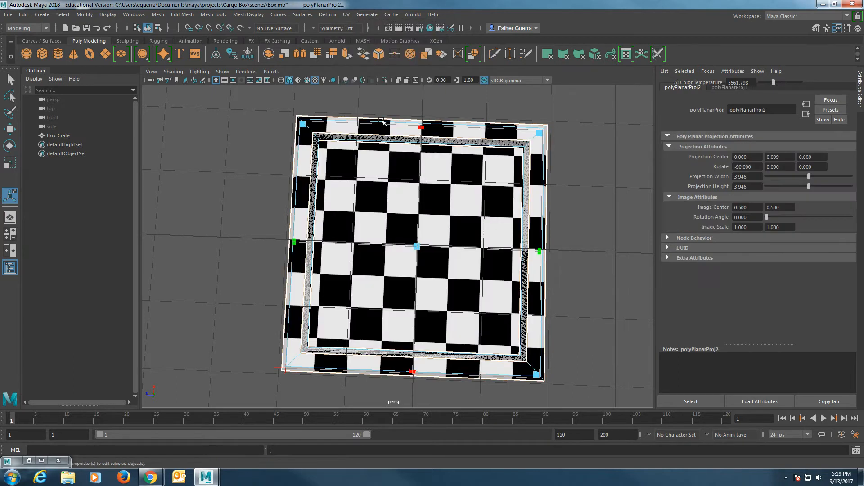
Step: In the UV Editor, scale down the bottom faces' UV shell and place it exactly over the top faces' shell
click(41, 459)
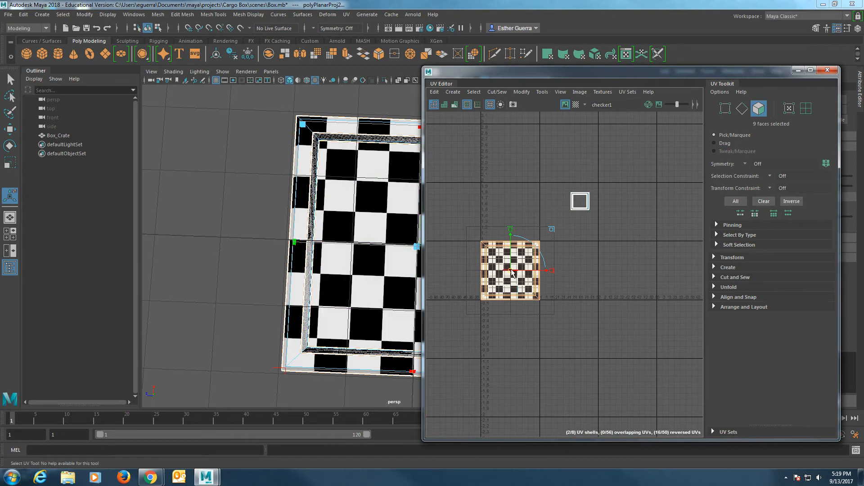
drag(518, 273, 592, 264)
drag(625, 221, 590, 194)
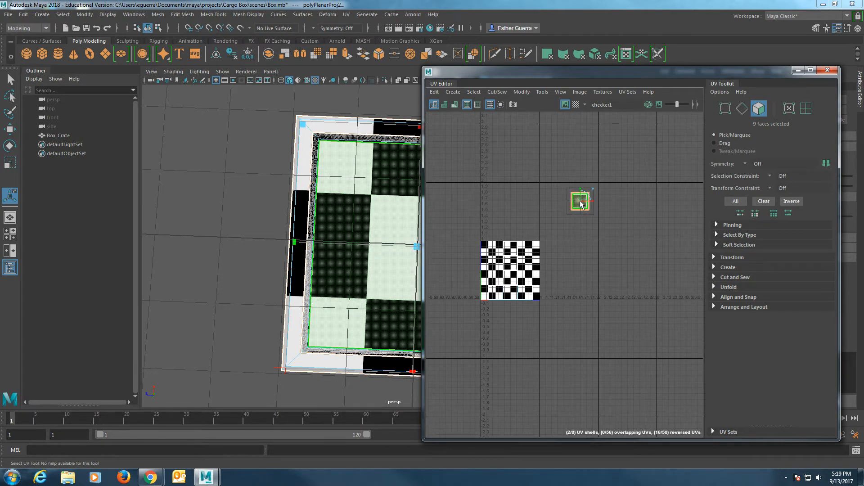
Step: Move the bottom faces' UV shell off the top faces' shell to a spot directly below it and deselect it
scroll(581, 205, up, 3)
drag(581, 205, 580, 253)
click(641, 263)
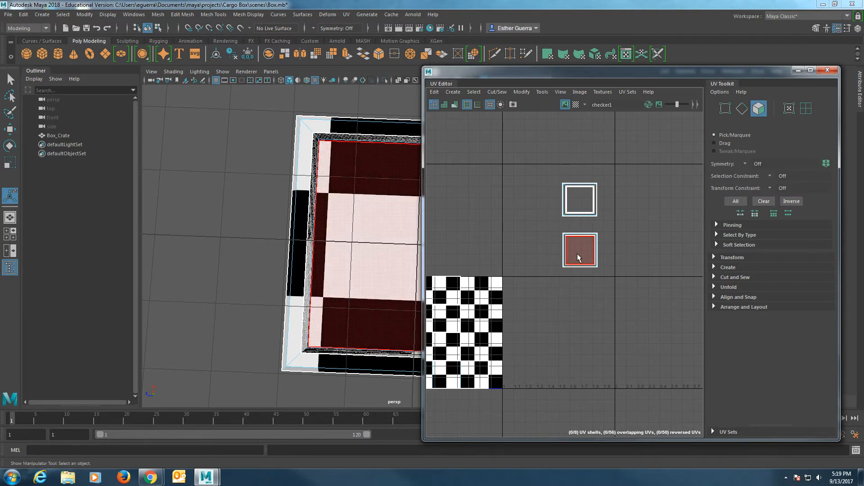
Step: Examine the checker pattern on the crate's bottom, sides and top from several angles
scroll(197, 294, down, 5)
alt+drag(197, 294, 340, 266)
alt+middle_drag(339, 266, 316, 281)
alt+drag(316, 281, 334, 228)
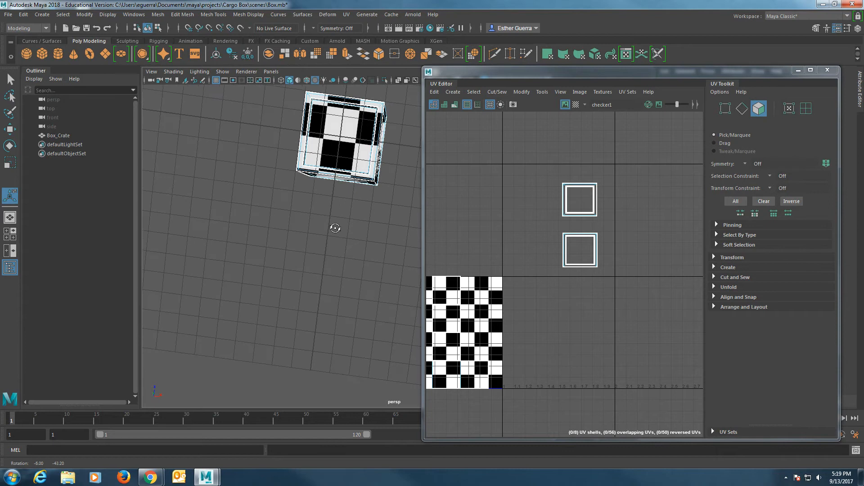
alt+drag(344, 135, 325, 118)
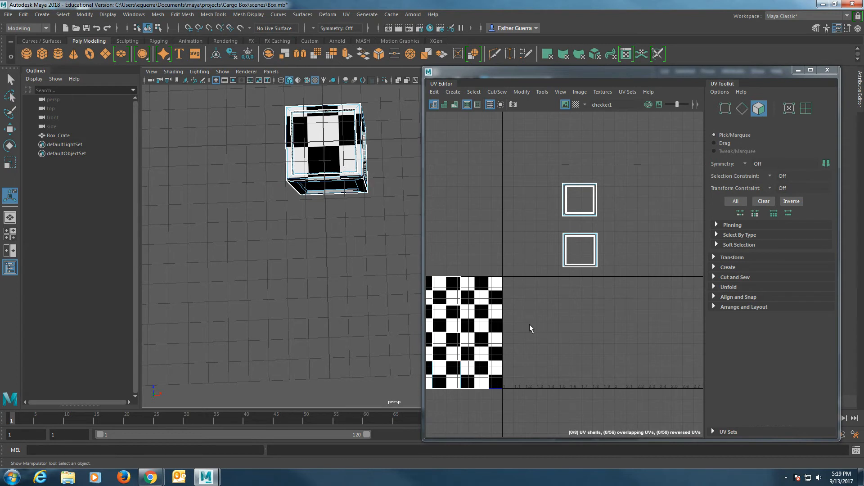
alt+drag(373, 169, 377, 306)
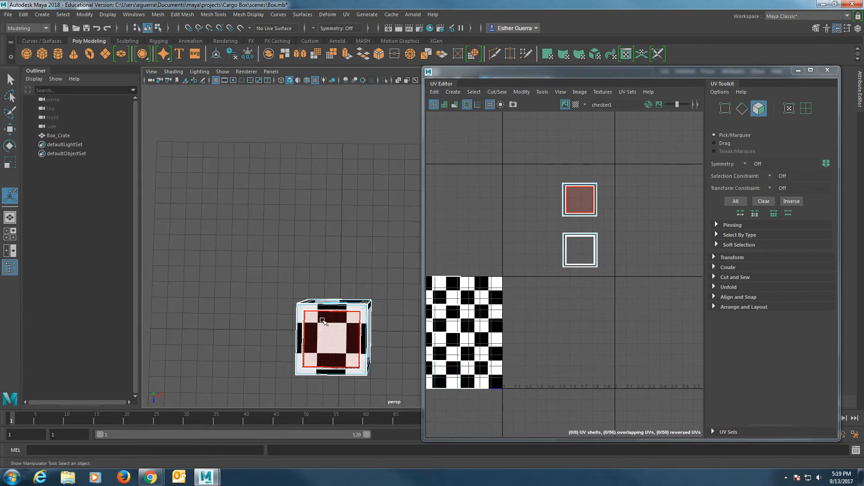
Step: Minimize the UV Editor and select the center panel and the four frame faces on one side of the crate
click(798, 72)
mouse_move(401, 282)
alt+mouse_down()
mouse_move(391, 301)
mouse_move(414, 158)
mouse_move(396, 282)
mouse_move(396, 237)
mouse_move(416, 247)
mouse_move(379, 259)
mouse_move(356, 243)
mouse_move(328, 247)
mouse_move(468, 237)
mouse_move(402, 272)
alt+mouse_up()
click(402, 272)
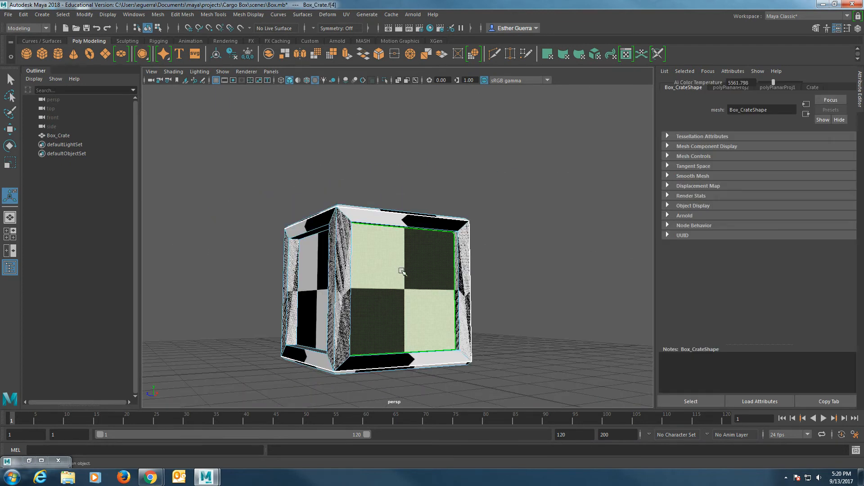
click(465, 307)
shift+click(409, 364)
shift+click(345, 325)
alt+drag(345, 325, 284, 378)
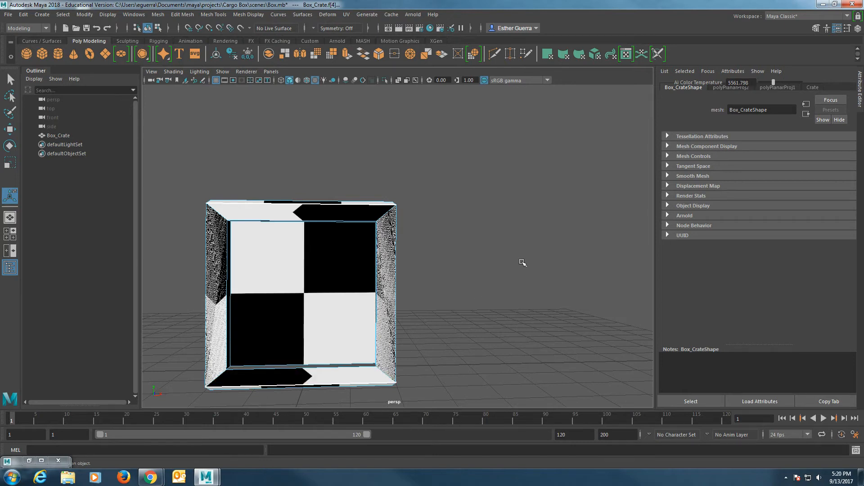
key(w)
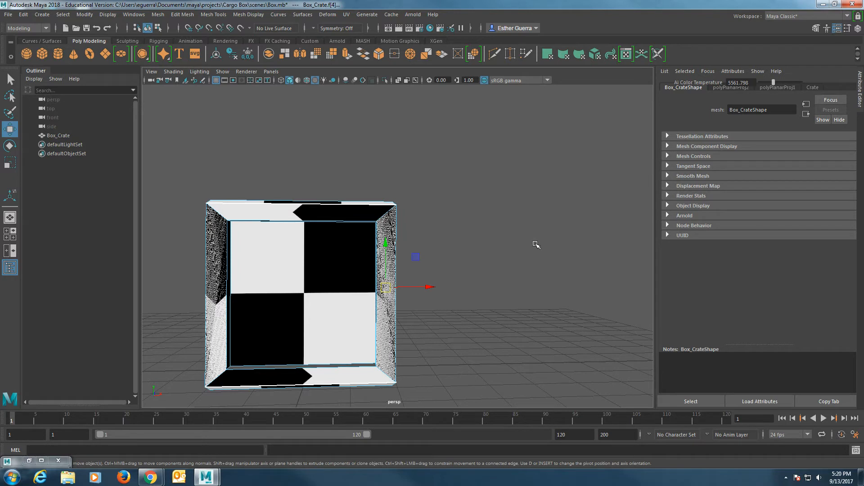
alt+drag(536, 244, 327, 268)
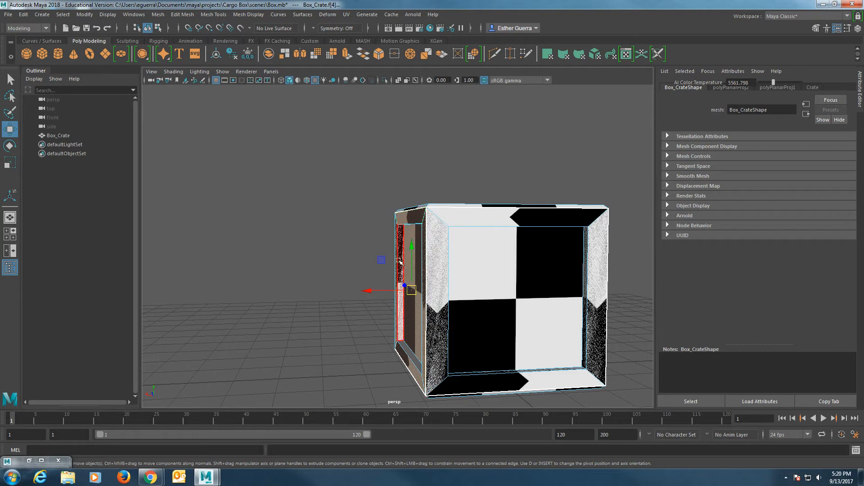
mouse_move(429, 309)
alt+mouse_down()
mouse_move(484, 314)
mouse_move(426, 318)
mouse_move(434, 306)
alt+mouse_up()
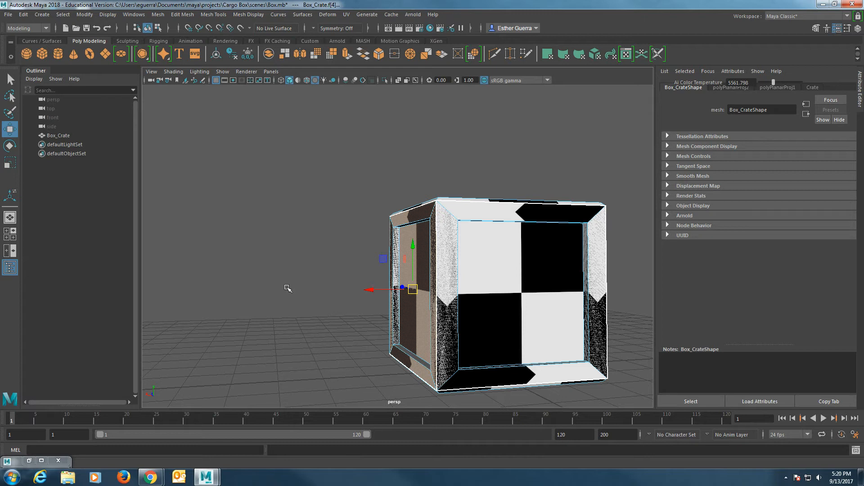
Step: Apply planar mapping to the selected side faces, fitted to the bounding box and projected from the X axis
alt+drag(297, 282, 573, 293)
click(346, 14)
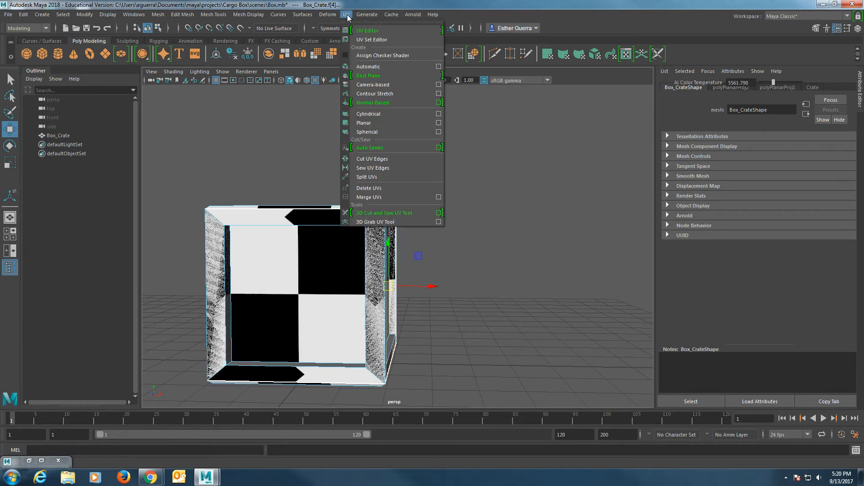
click(439, 123)
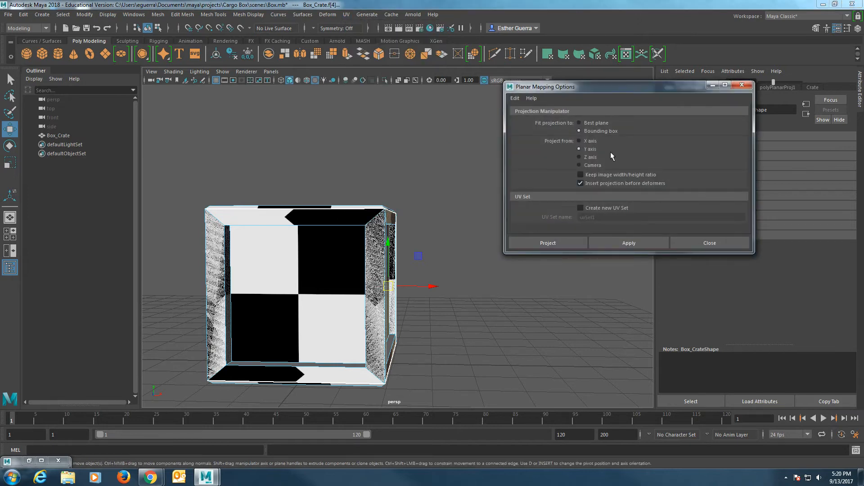
click(586, 141)
click(548, 243)
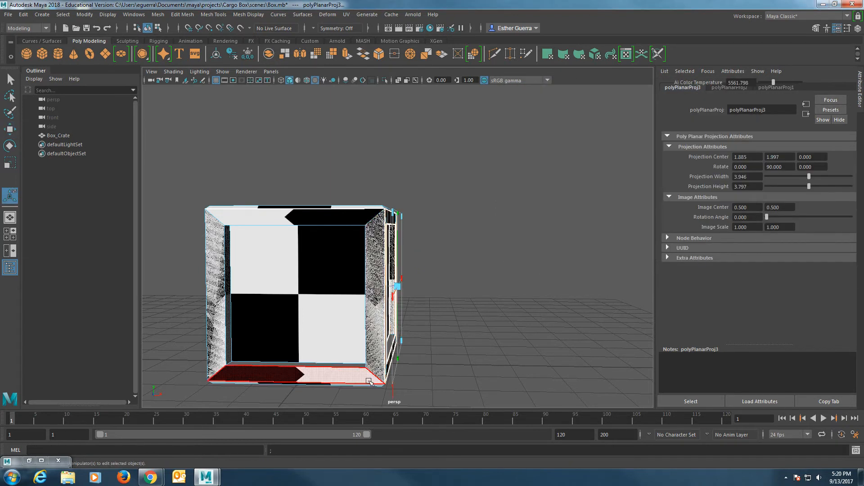
alt+drag(486, 295, 407, 287)
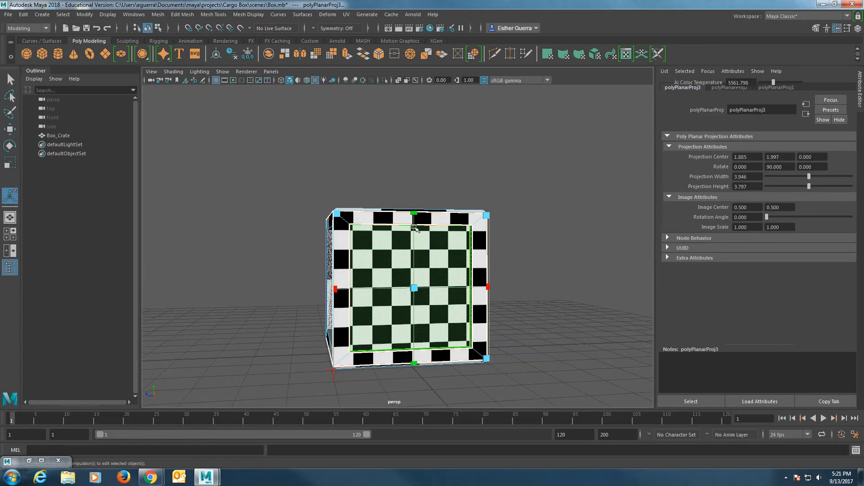
alt+drag(427, 239, 445, 237)
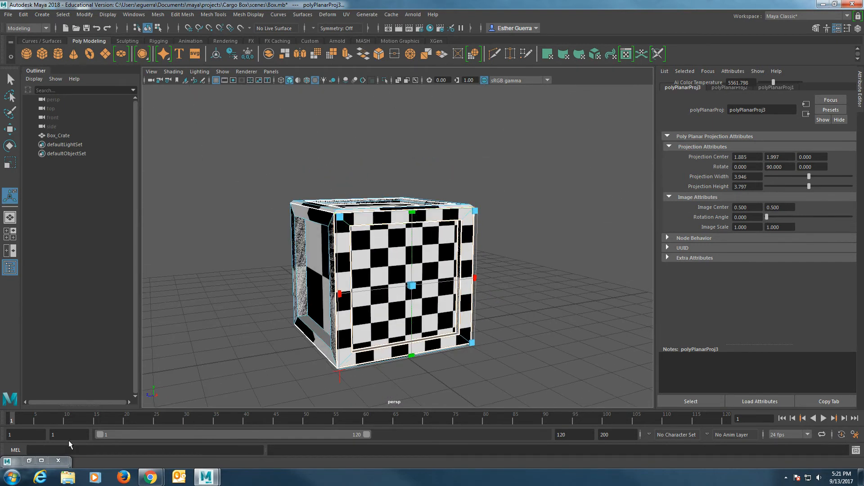
Step: Restore the UV Editor, move the side faces' UV shell outside the texture tile and scale it down uniformly
click(29, 461)
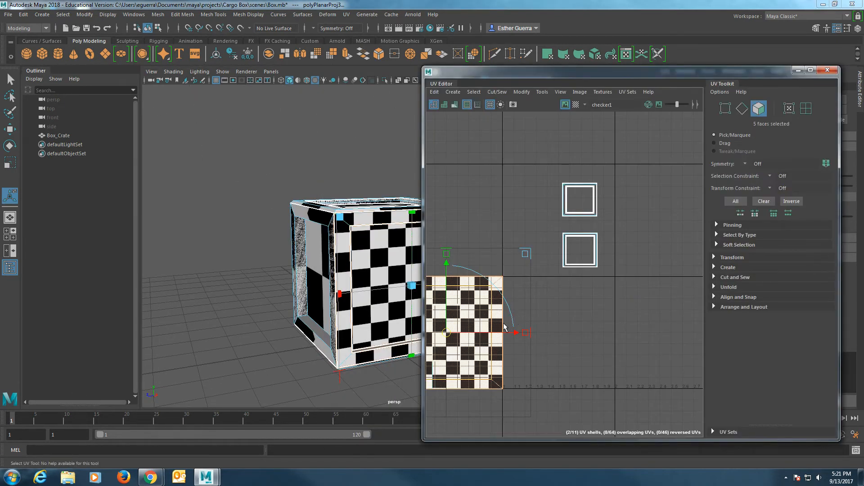
drag(446, 333, 629, 255)
alt+middle_drag(652, 350, 530, 366)
drag(620, 164, 567, 217)
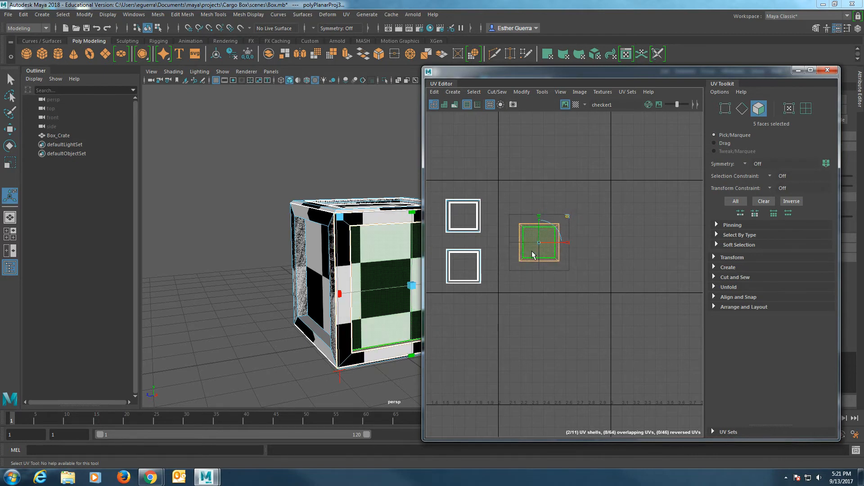
Step: Match the side shell's size to the top faces' shell by overlaying it, and place it beside the two existing shells
drag(540, 247, 466, 220)
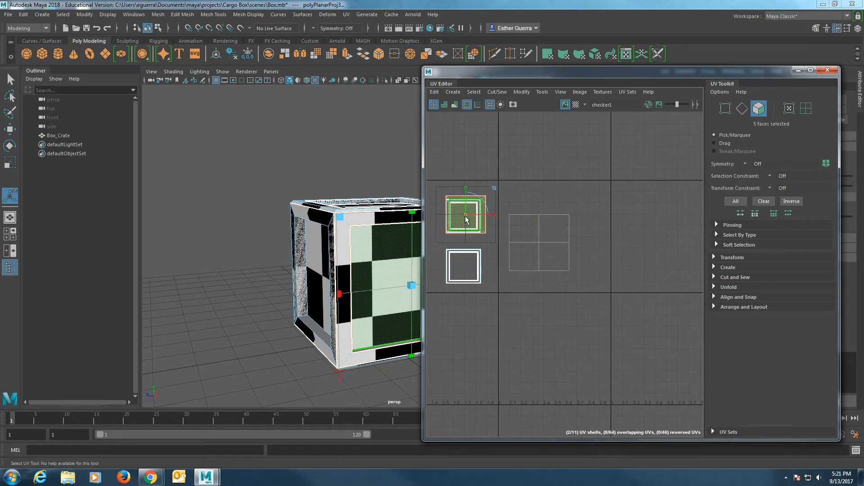
drag(493, 189, 490, 192)
drag(468, 222, 512, 242)
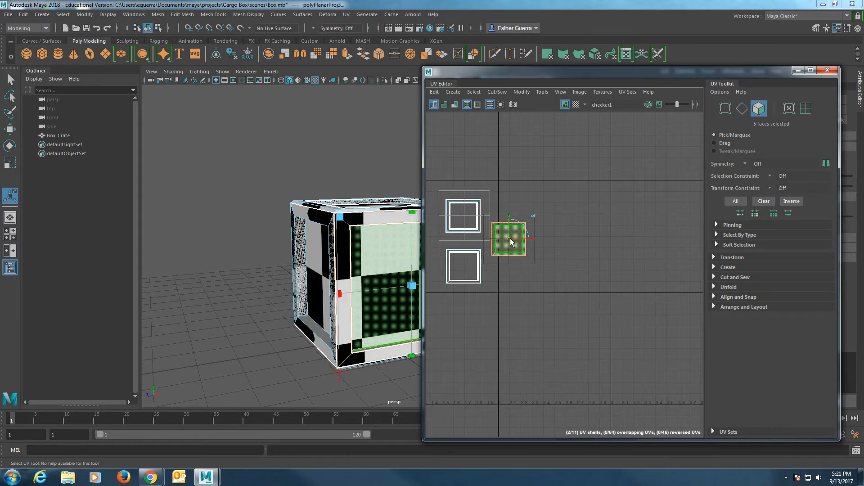
click(614, 275)
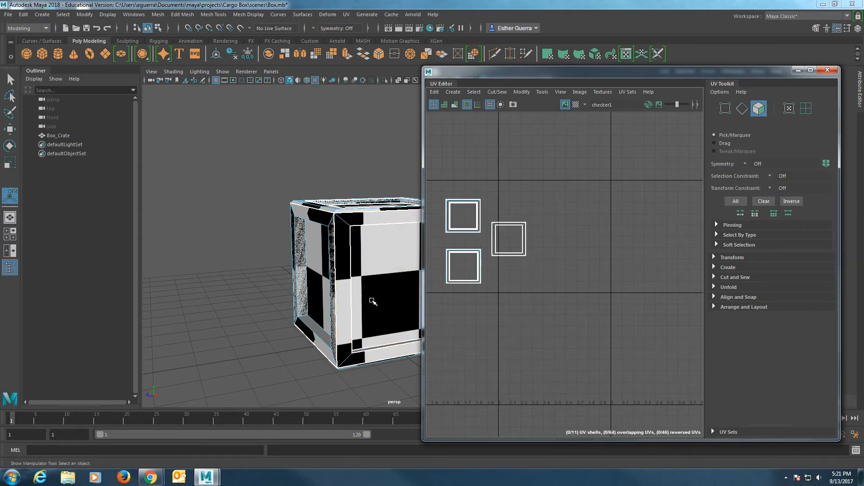
Step: Reselect the side's entire UV shell and nudge it to center the checker squares on that side of the crate
alt+drag(358, 308, 279, 201)
click(542, 261)
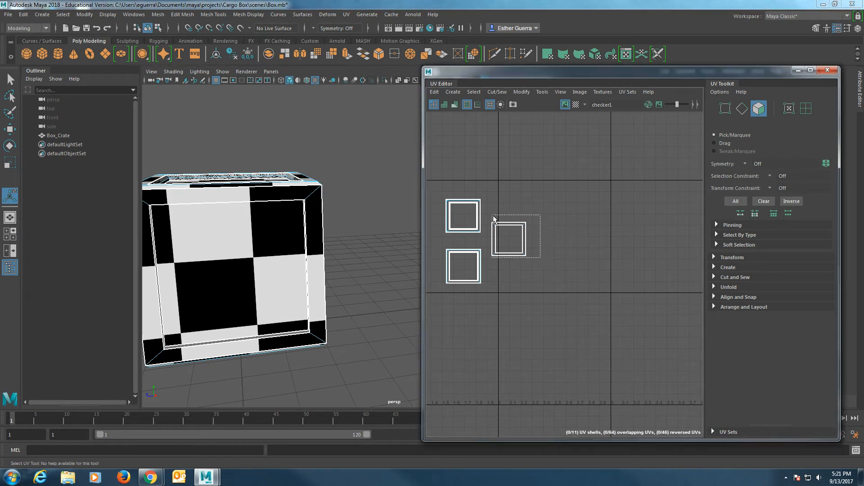
drag(494, 219, 494, 219)
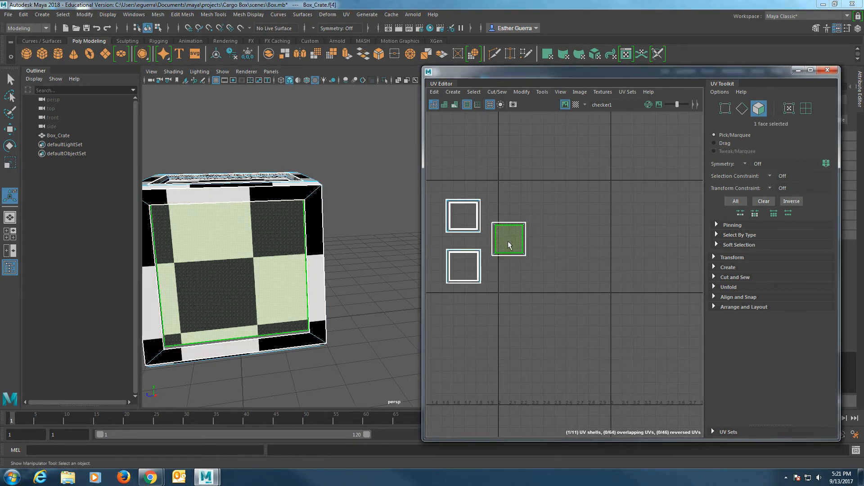
scroll(509, 246, down, 1)
key(w)
alt+drag(313, 274, 353, 295)
mouse_move(508, 243)
mouse_down()
mouse_move(497, 226)
mouse_move(514, 241)
mouse_move(506, 237)
mouse_up()
key(ctrl+z)
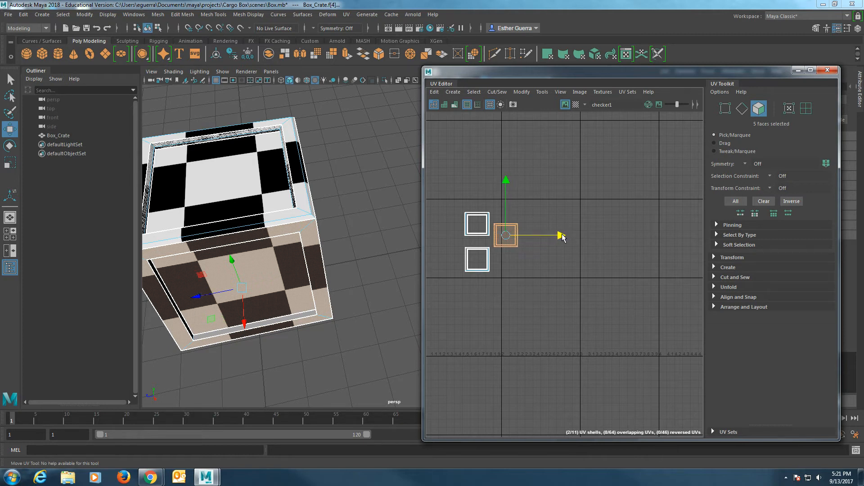
drag(562, 236, 562, 236)
Step: Scale the side's UV shell very slightly along the horizontal axis, check the checker pattern on the crate and deselect the shell
key(r)
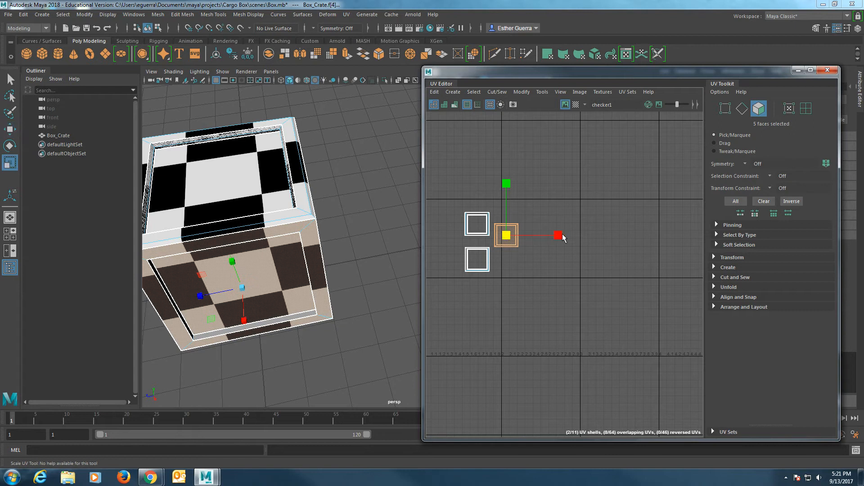
drag(562, 239, 561, 239)
alt+drag(193, 255, 224, 331)
alt+drag(349, 318, 249, 274)
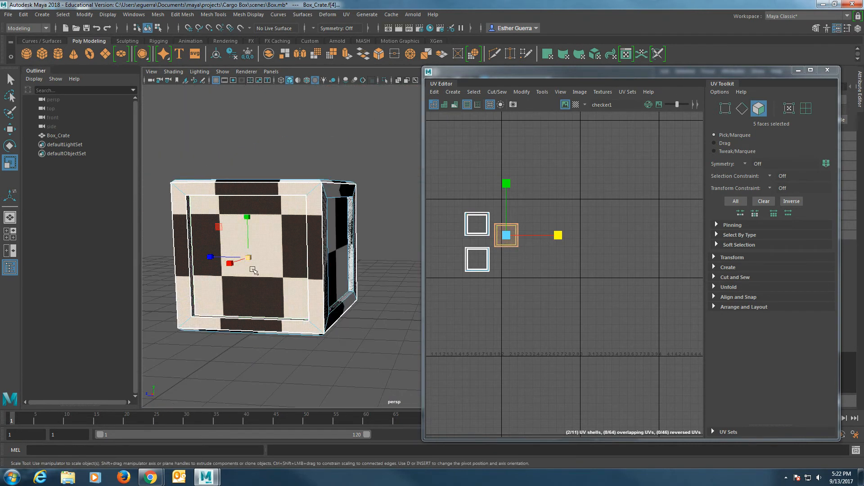
alt+drag(223, 184, 253, 223)
click(518, 286)
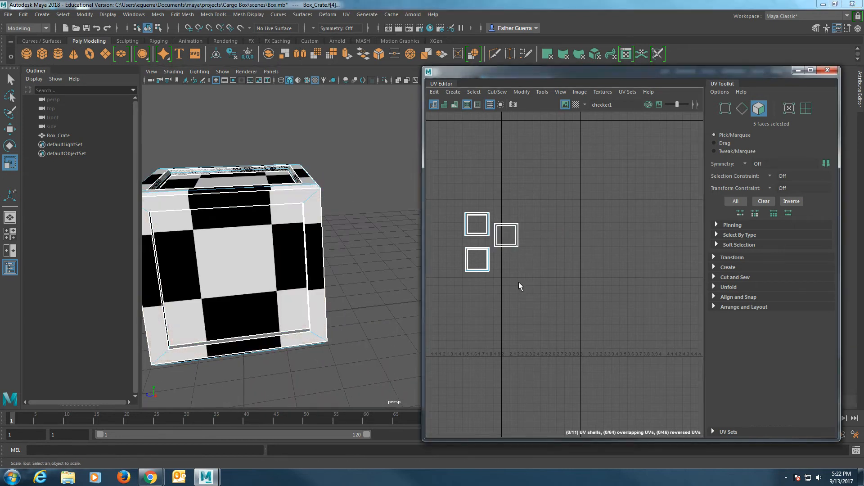
Step: Select the center panel and the four frame faces on the opposite side of the crate
scroll(269, 303, down, 5)
alt+drag(269, 304, 404, 296)
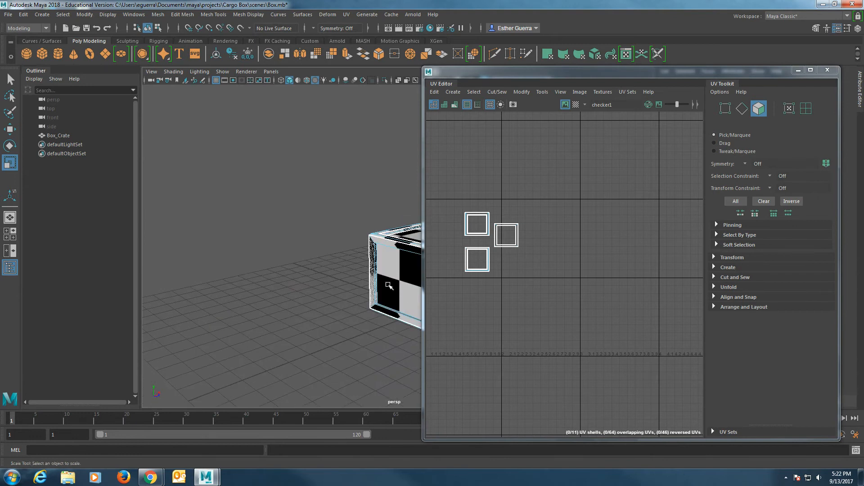
alt+middle_drag(390, 286, 236, 288)
click(235, 289)
shift+click(233, 282)
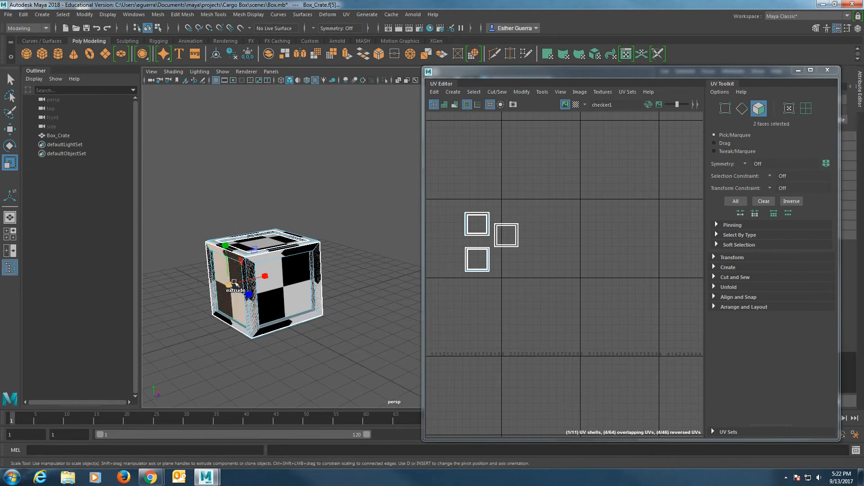
alt+drag(243, 320, 288, 305)
shift+click(298, 307)
shift+click(269, 320)
shift+click(228, 291)
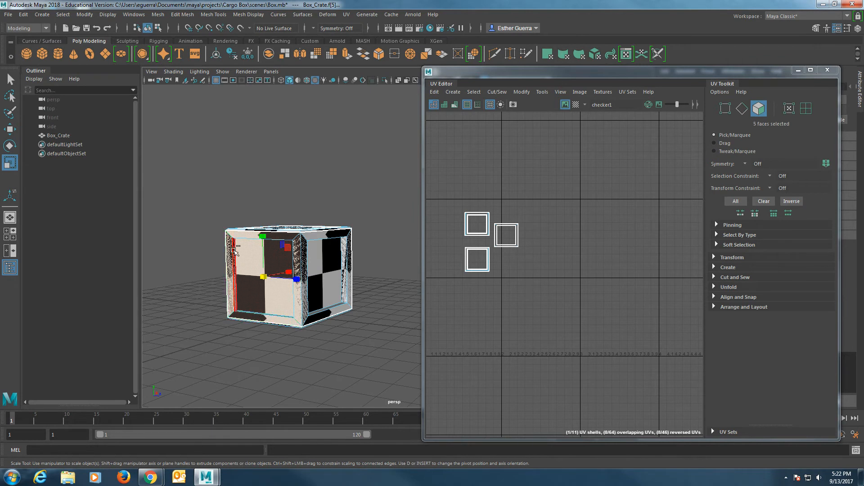
Step: Apply planar mapping to the opposite side's faces with the same X-axis projection settings
scroll(286, 268, up, 5)
scroll(238, 295, down, 5)
alt+middle_drag(238, 295, 290, 293)
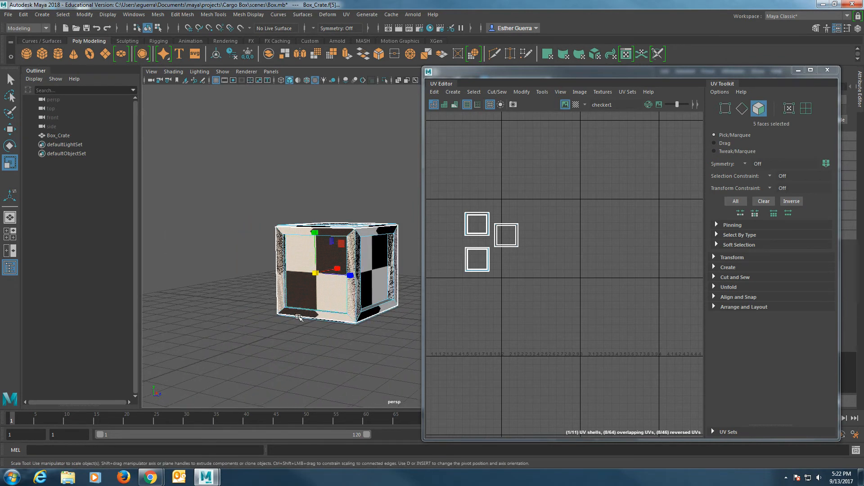
click(346, 14)
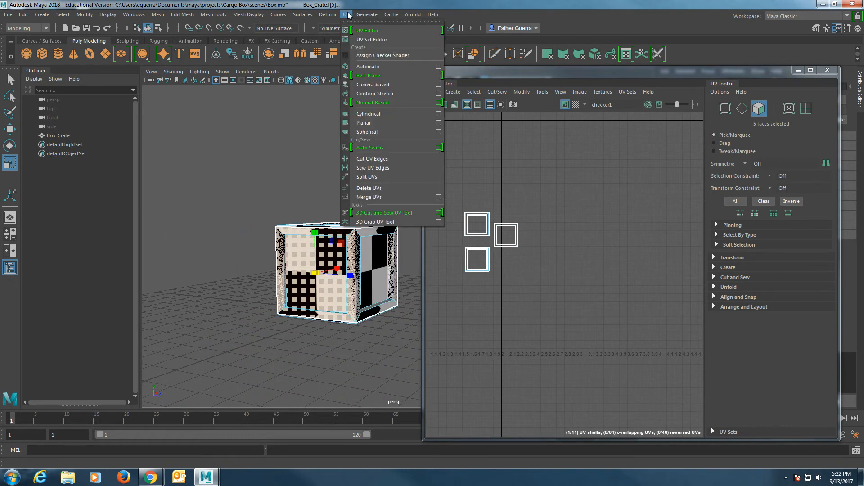
click(398, 122)
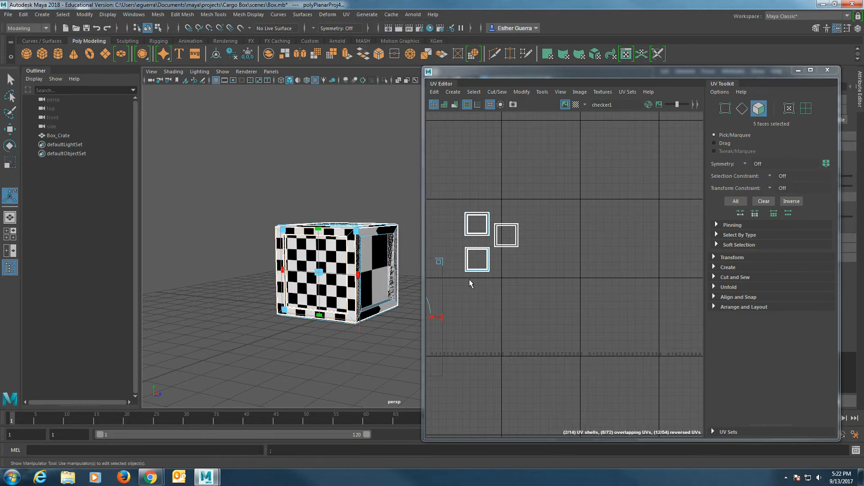
Step: Move the newly mapped side's UV shell out of the texture tile onto the single side shell and scale it down to about the same size
scroll(442, 313, down, 3)
alt+middle_drag(442, 315, 512, 302)
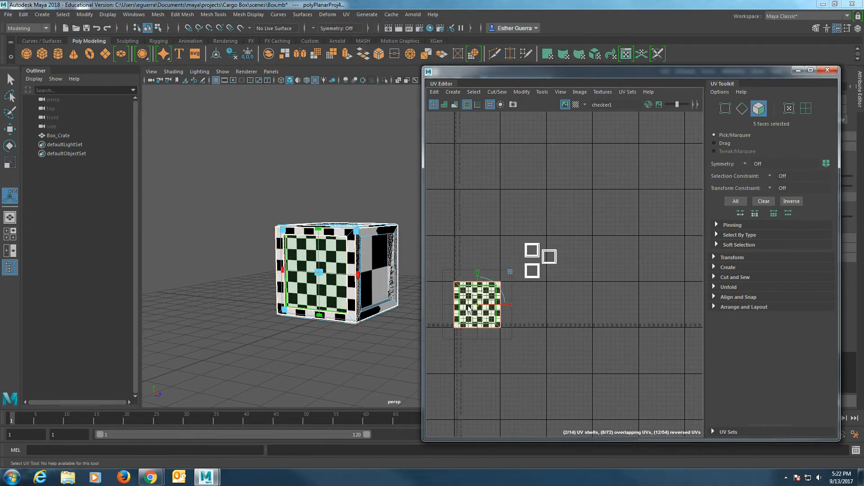
drag(478, 310, 550, 260)
scroll(551, 260, up, 3)
drag(610, 194, 567, 243)
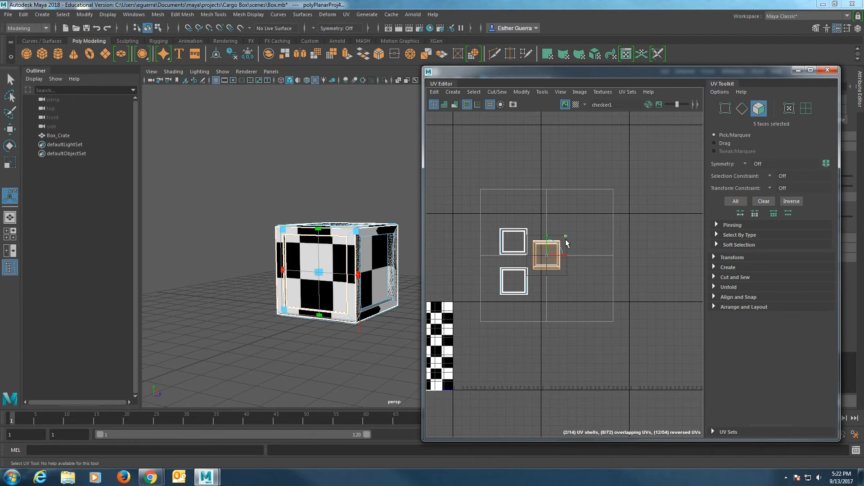
Step: Fine-tune the new shell's position and vertical scale so its outline matches the side shell beneath it
scroll(566, 243, up, 5)
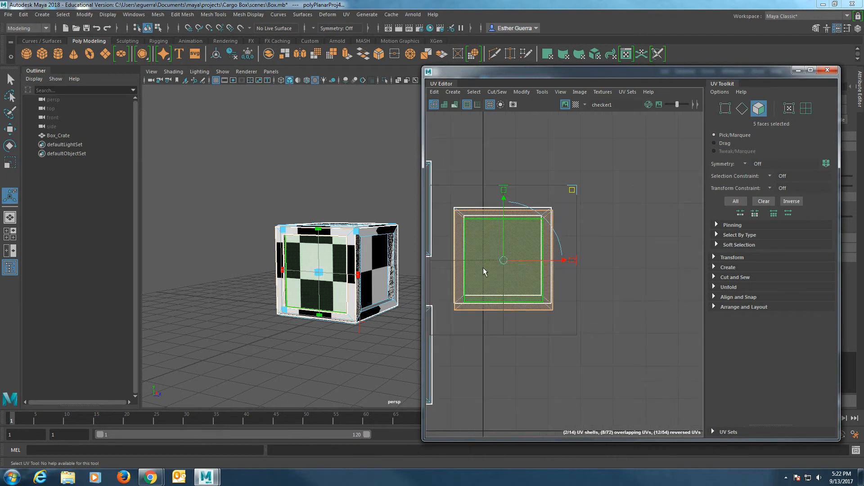
drag(504, 260, 504, 257)
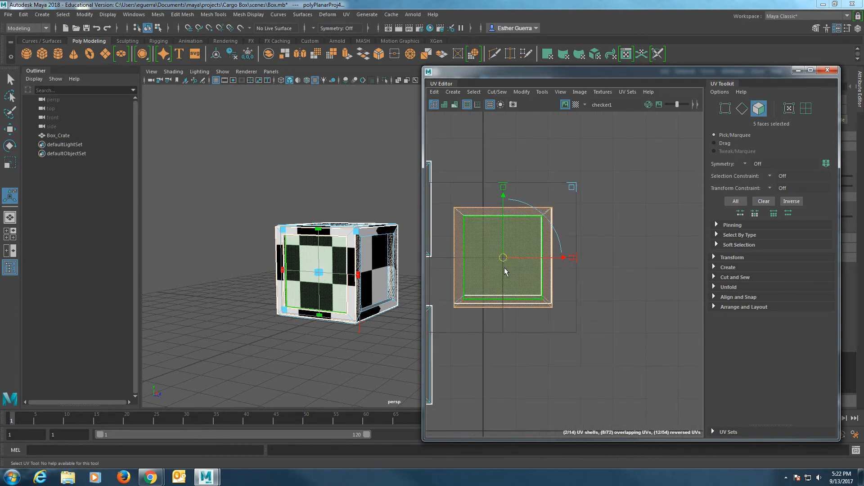
drag(504, 187, 503, 197)
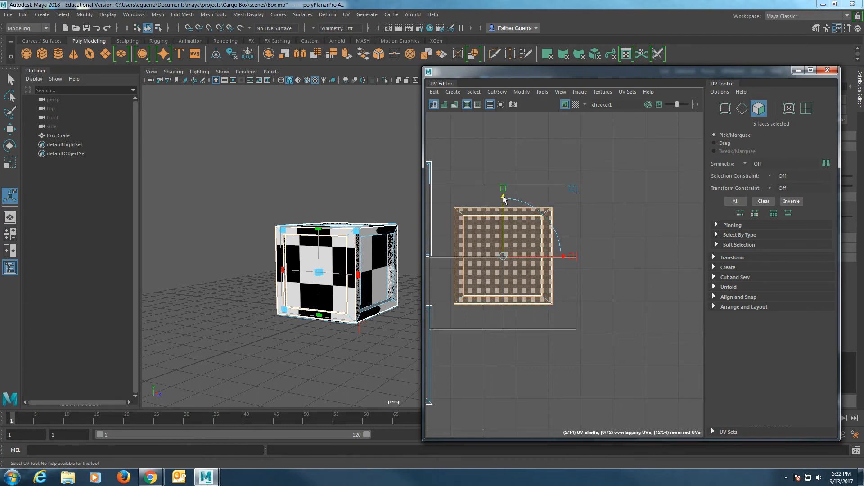
Step: Move the matched shell horizontally to the other side of the two stacked shells
scroll(502, 225, down, 3)
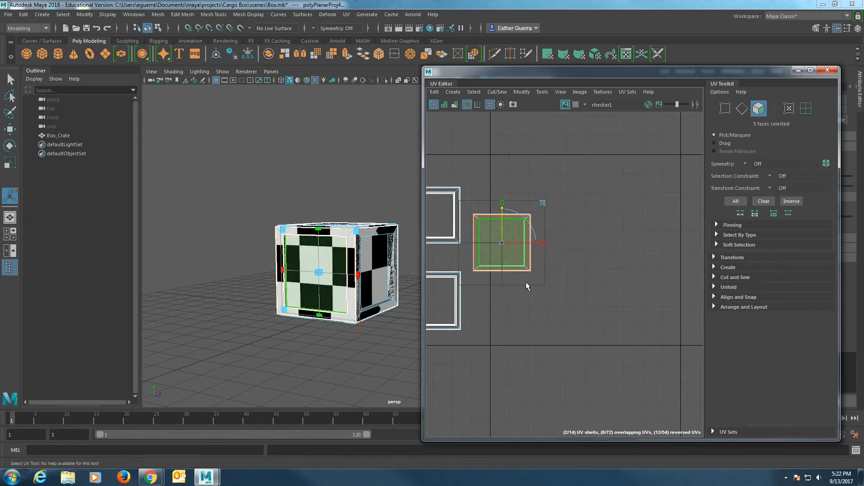
alt+middle_drag(549, 293, 641, 288)
drag(630, 238, 486, 245)
Step: Nudge the moved shell slightly horizontally to line up its checker squares with the crate's top face, checking the shared edge closely
alt+drag(343, 292, 372, 312)
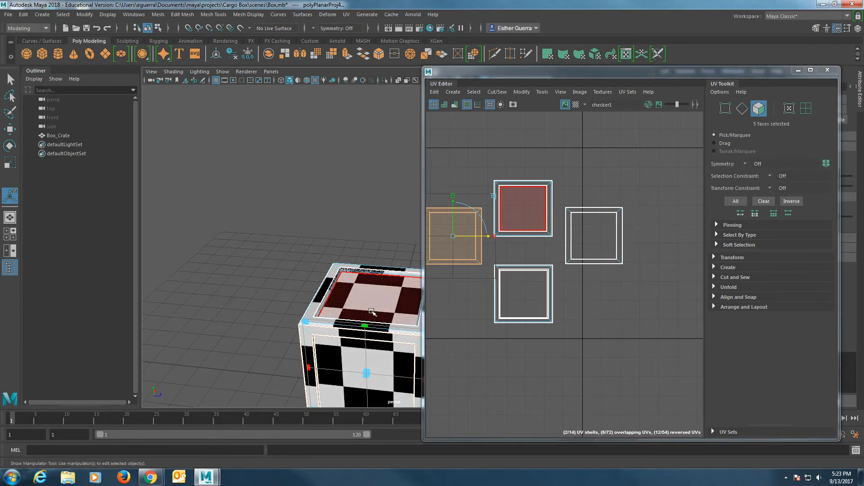
scroll(372, 311, up, 3)
alt+middle_drag(373, 309, 307, 264)
alt+drag(308, 264, 320, 266)
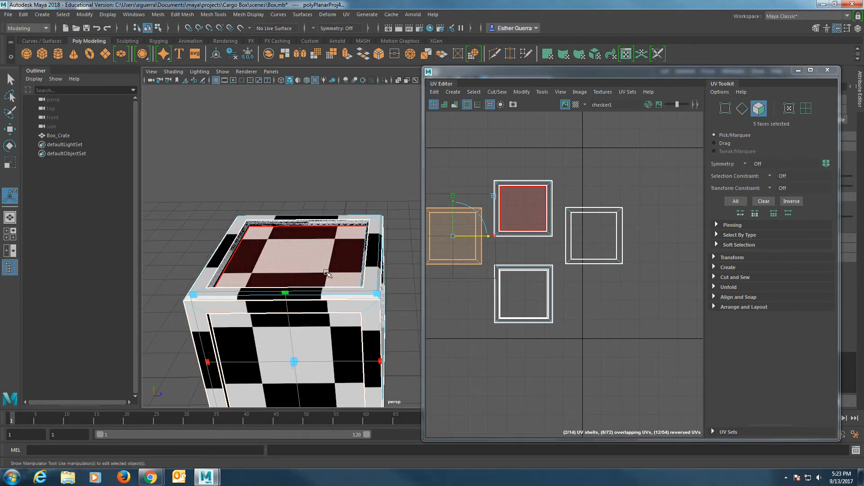
scroll(329, 276, up, 3)
alt+middle_drag(316, 302, 343, 256)
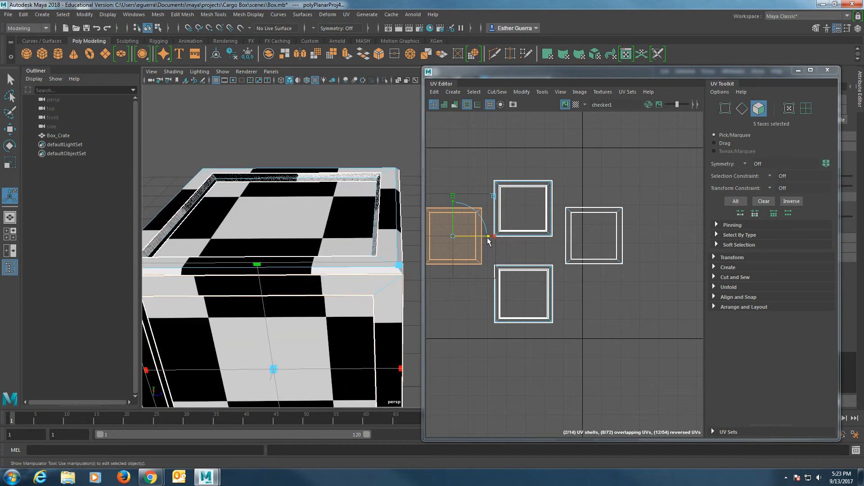
drag(489, 241, 487, 239)
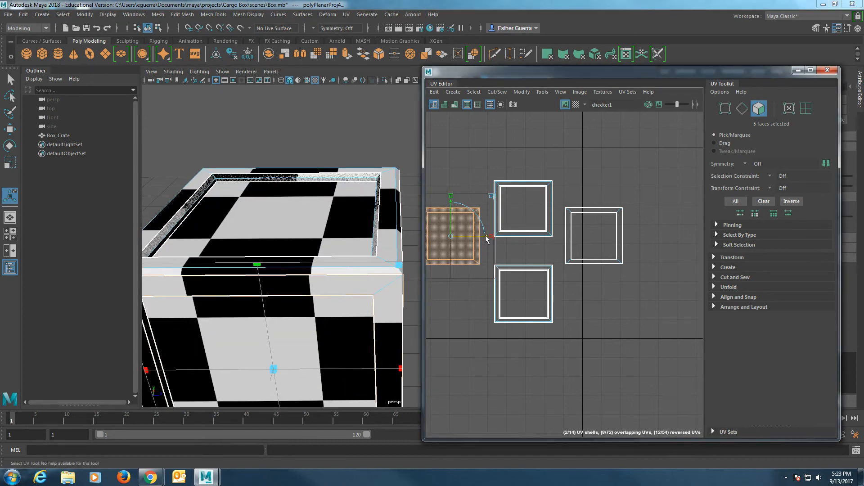
mouse_move(325, 295)
alt+mouse_down()
mouse_move(333, 293)
mouse_move(326, 279)
mouse_move(322, 299)
alt+mouse_up()
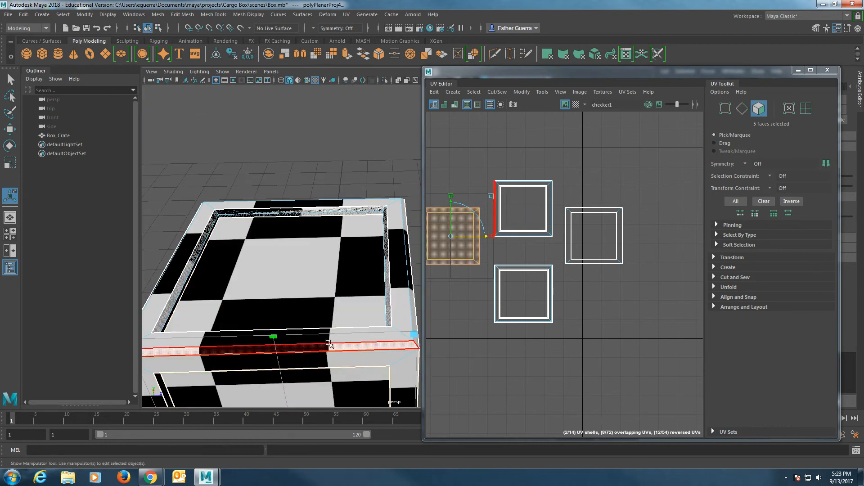
scroll(302, 288, down, 5)
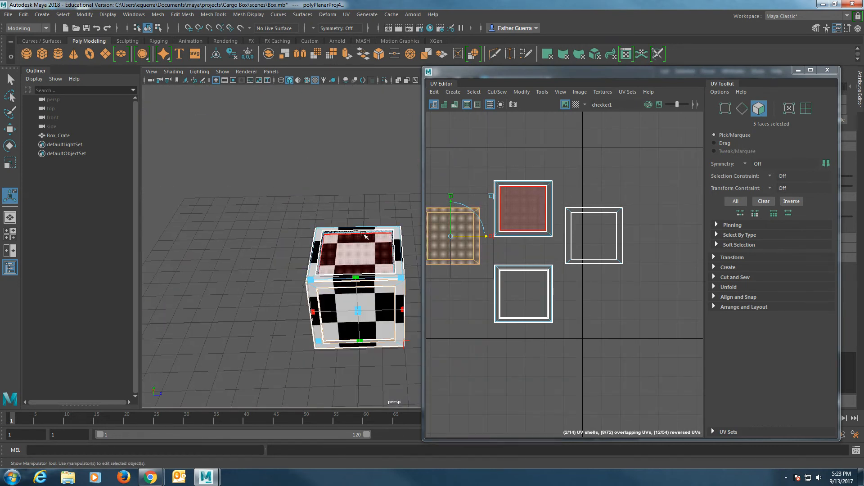
Step: Select all faces of the lower stacked UV shell, move it up closer to the upper shell, and check the checker pattern around the crate
alt+drag(349, 332, 353, 208)
drag(568, 347, 486, 270)
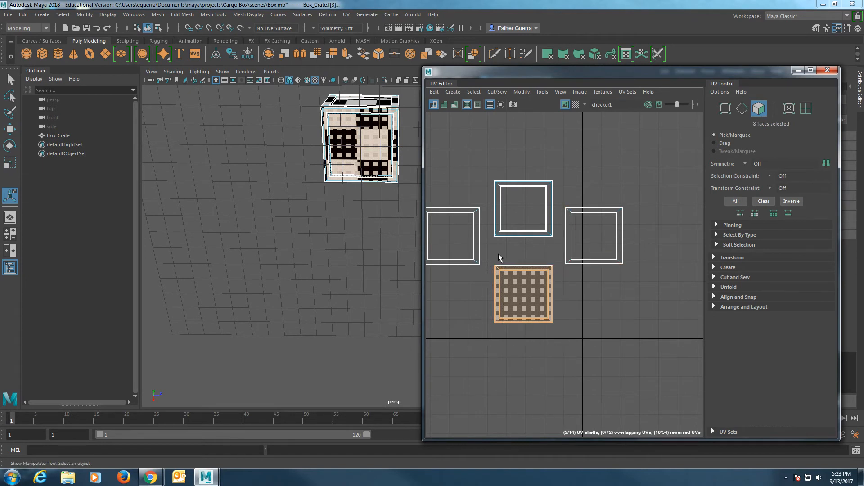
drag(562, 360, 558, 362)
key(w)
alt+drag(385, 194, 373, 216)
drag(579, 296, 574, 289)
drag(523, 241, 524, 226)
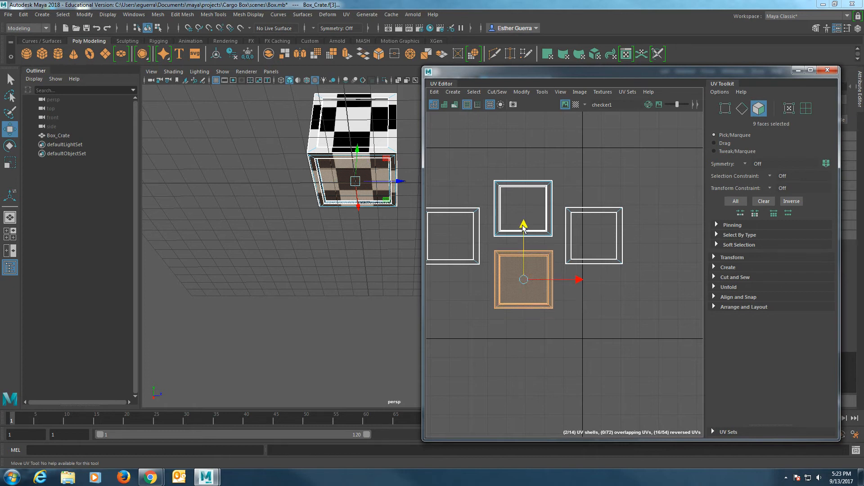
alt+drag(356, 187, 353, 151)
scroll(356, 161, up, 3)
alt+middle_drag(356, 162, 368, 276)
alt+drag(367, 276, 293, 360)
scroll(599, 315, down, 2)
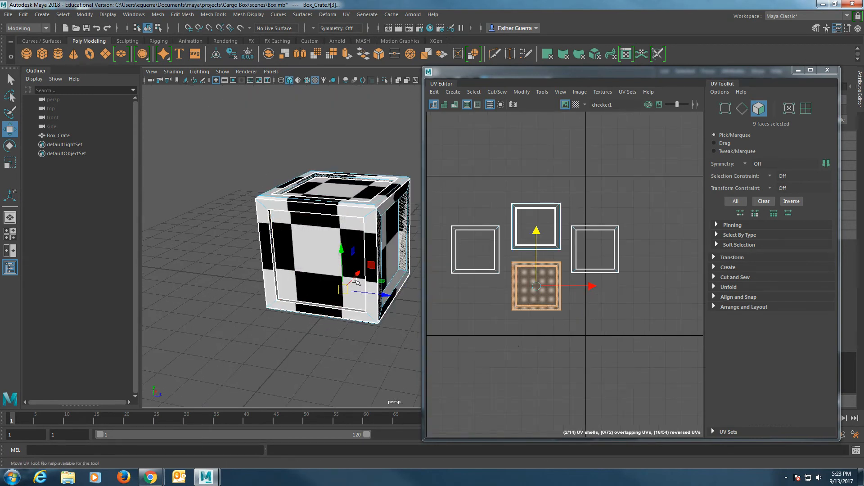
Step: Select the center panel and the four frame faces on the crate side that still has stretched checkers
alt+drag(316, 308, 332, 338)
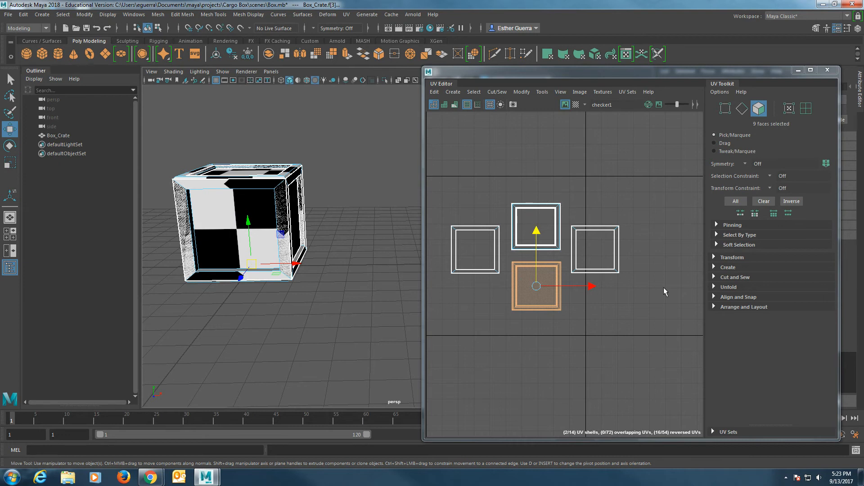
click(279, 218)
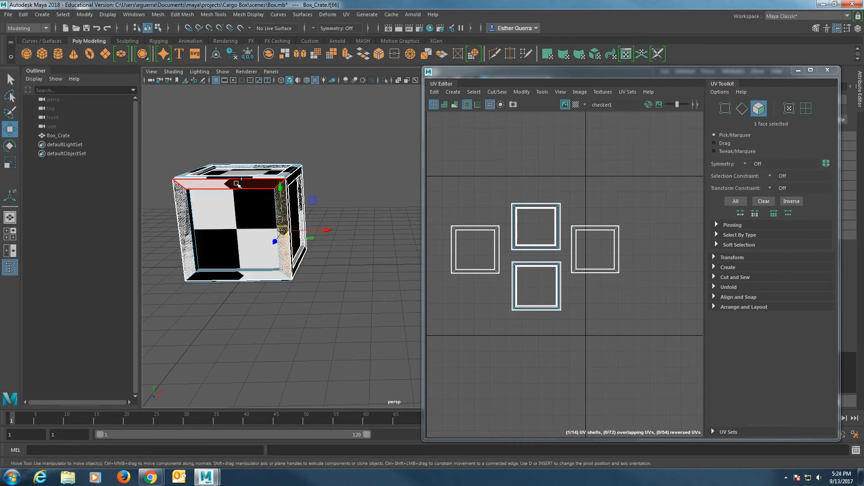
shift+click(239, 185)
shift+click(218, 213)
shift+click(179, 222)
shift+click(250, 277)
alt+drag(328, 221, 421, 158)
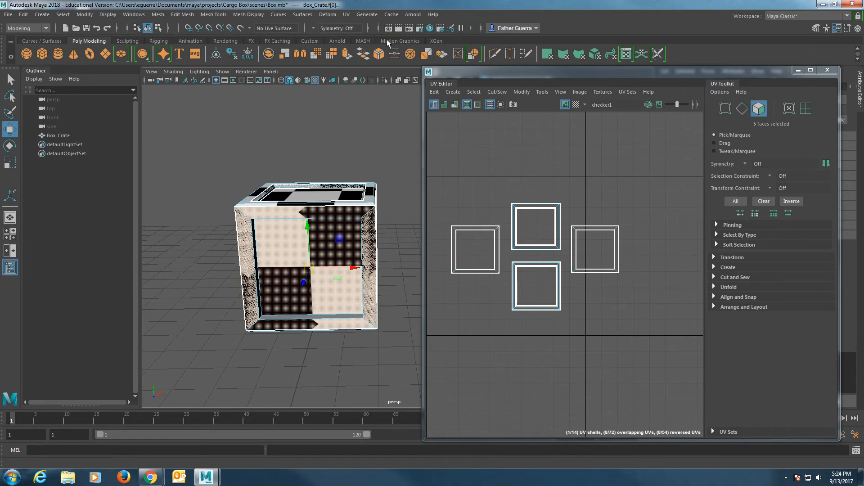
Step: Apply planar mapping to the selected faces, fitting the projection to the bounding box and projecting from the Z axis
click(345, 14)
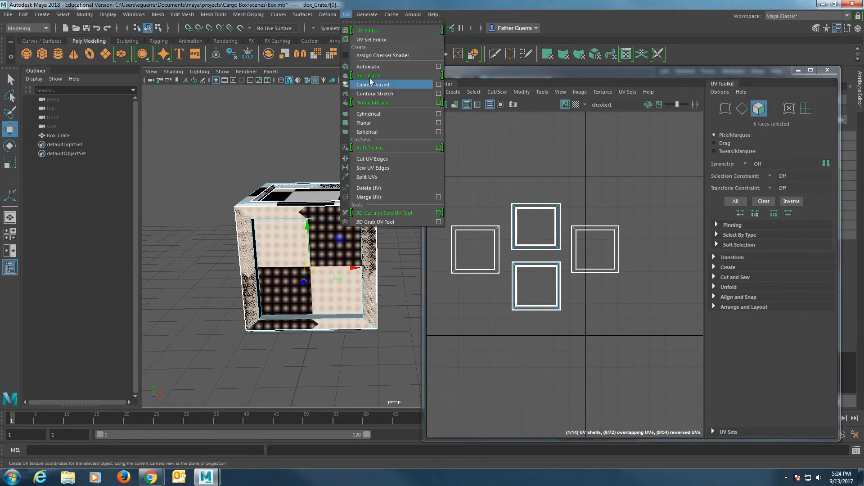
click(439, 123)
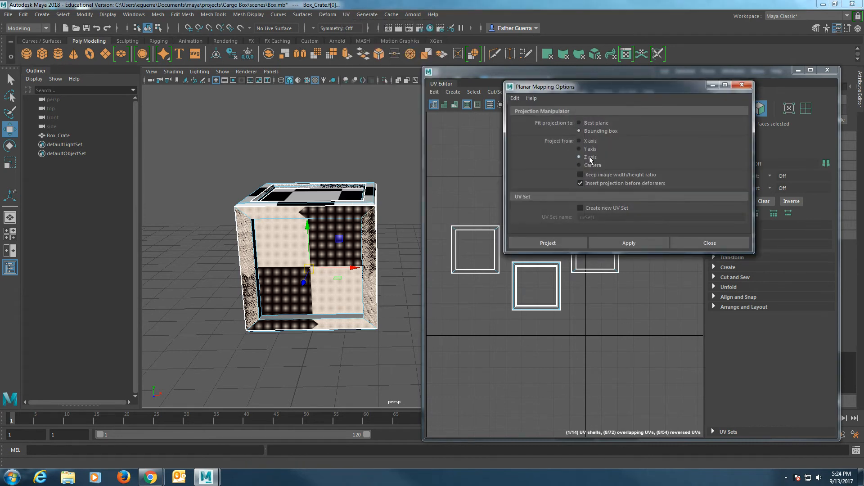
click(548, 242)
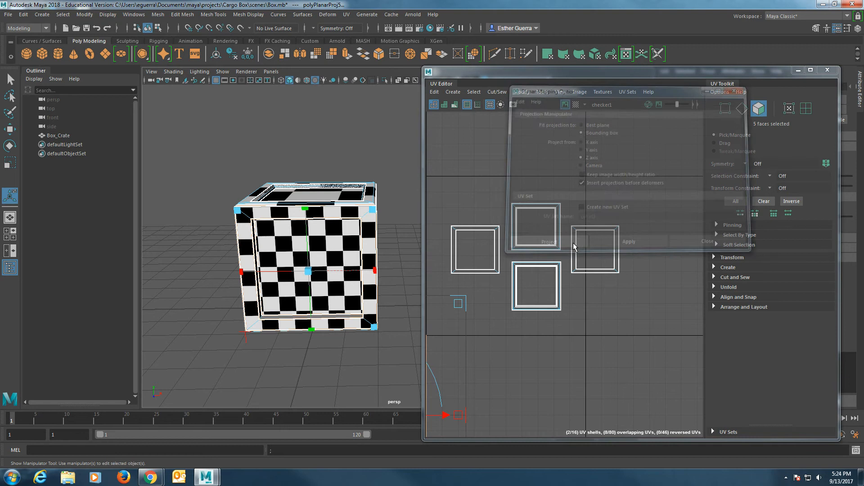
Step: Move the new Z-projected shell out of the texture tile, scale it to match the lower stacked shell, and place it below that shell
scroll(456, 288, down, 5)
click(455, 385)
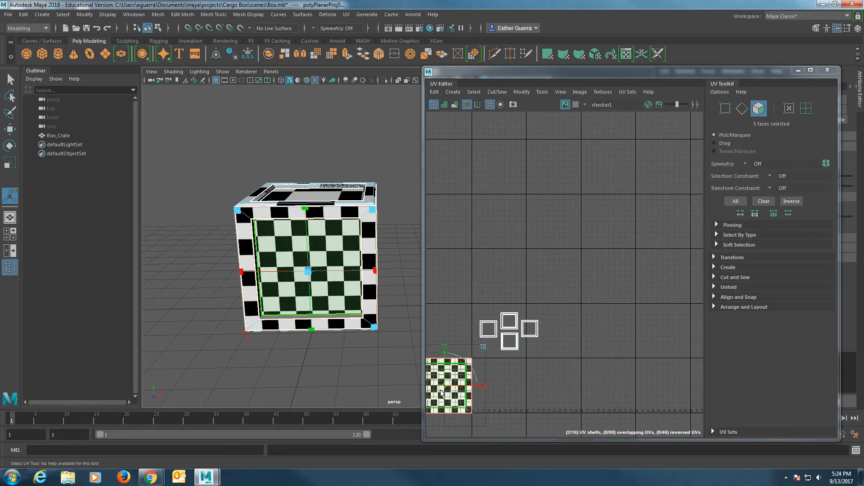
drag(447, 391, 518, 393)
scroll(539, 391, up, 5)
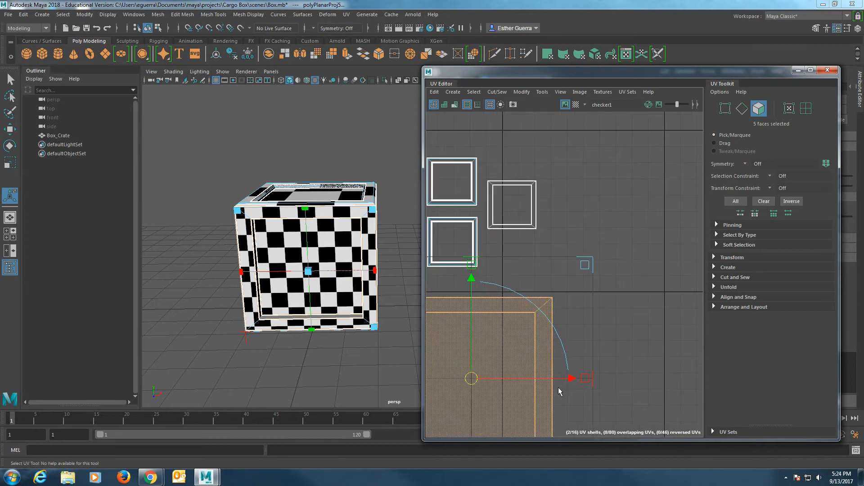
alt+middle_drag(569, 388, 642, 320)
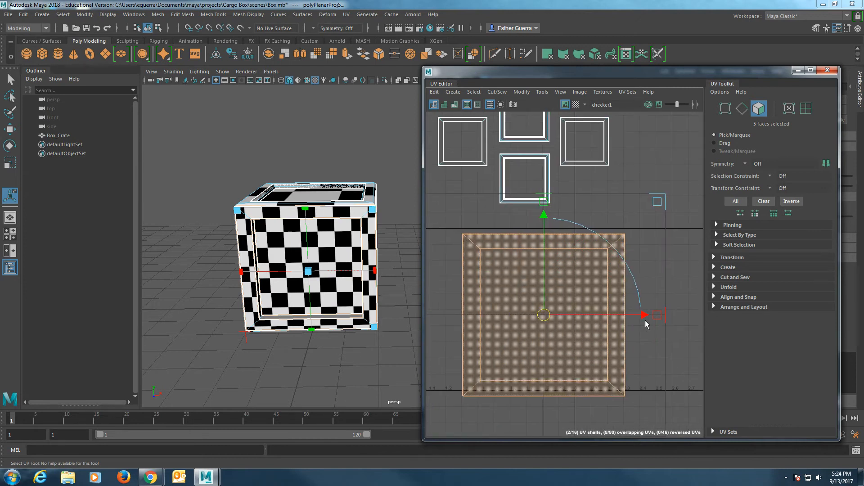
drag(658, 202, 593, 276)
drag(544, 318, 532, 187)
drag(573, 143, 528, 179)
drag(562, 139, 526, 260)
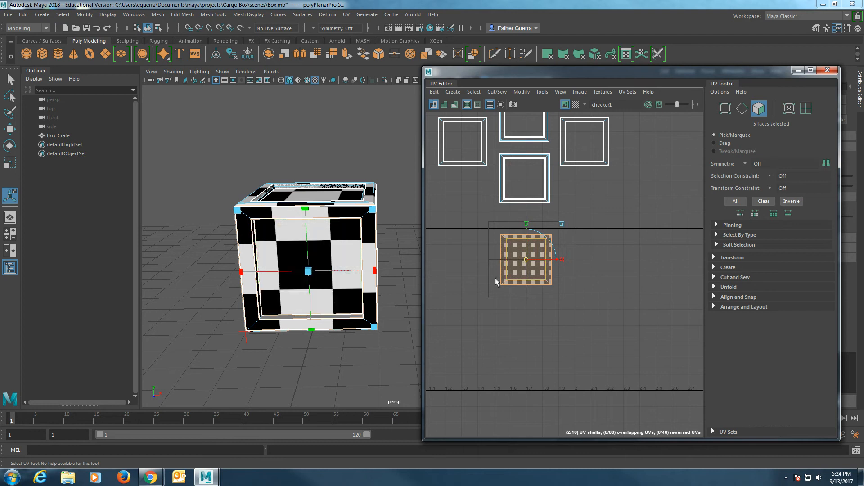
Step: Nudge the new shell horizontally to line up its checker columns with those on the crate's top face
alt+drag(396, 275, 418, 258)
scroll(362, 253, up, 3)
mouse_move(557, 261)
mouse_down()
mouse_move(565, 259)
mouse_move(557, 261)
mouse_up()
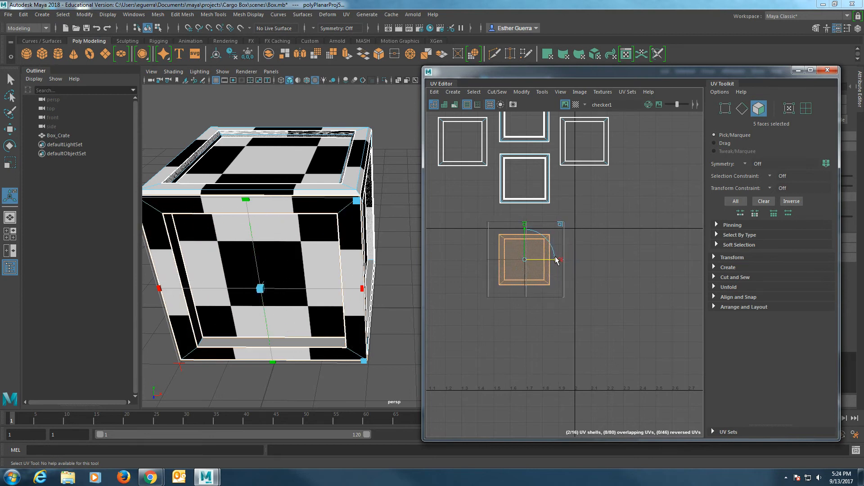
alt+drag(288, 202, 226, 172)
drag(555, 260, 575, 258)
Step: Fine-adjust the new shell's horizontal position and width until its squares meet the top face's squares at the shared edge
mouse_move(355, 273)
alt+mouse_down()
mouse_move(319, 267)
mouse_move(318, 280)
mouse_move(347, 286)
alt+mouse_up()
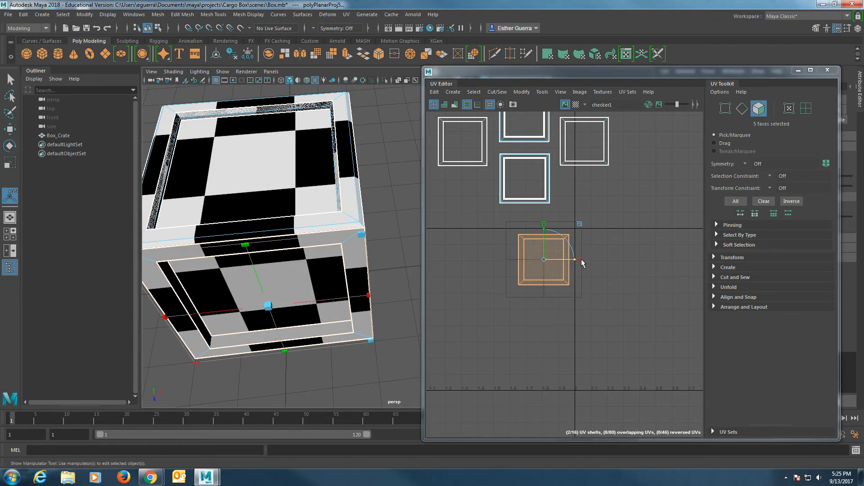
drag(576, 260, 576, 260)
alt+drag(307, 293, 338, 288)
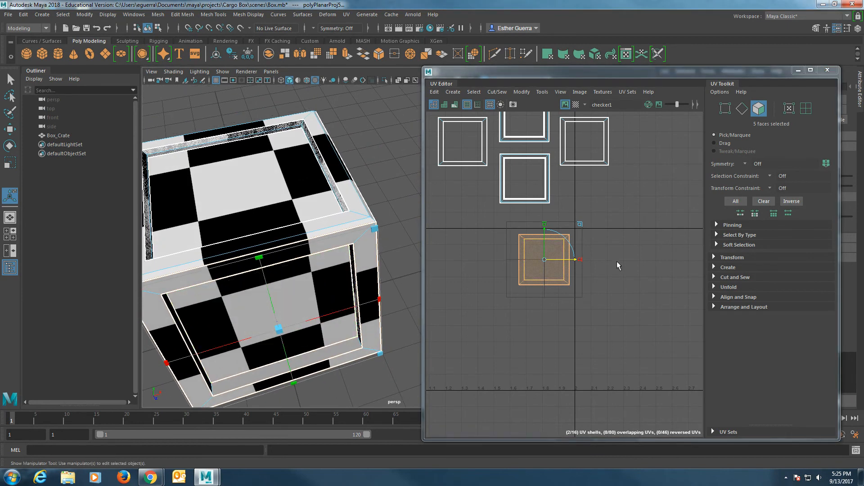
drag(581, 260, 580, 260)
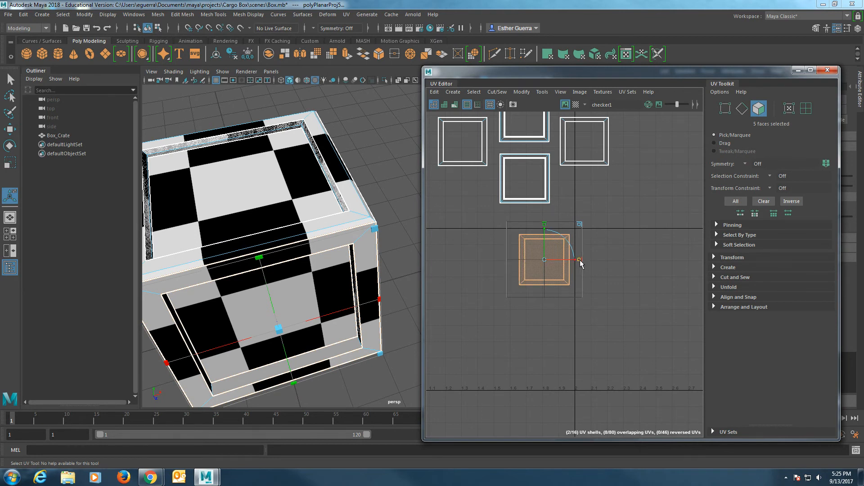
alt+drag(315, 292, 344, 287)
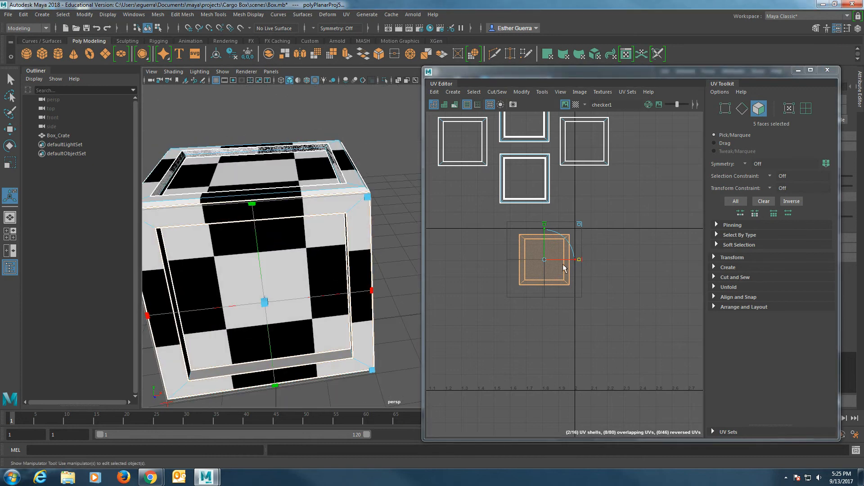
drag(576, 259, 576, 261)
Step: Shift the new shell vertically and back horizontally to center a dark square on its side, and compare the pattern with the neighboring side
scroll(357, 271, down, 4)
alt+drag(358, 272, 357, 292)
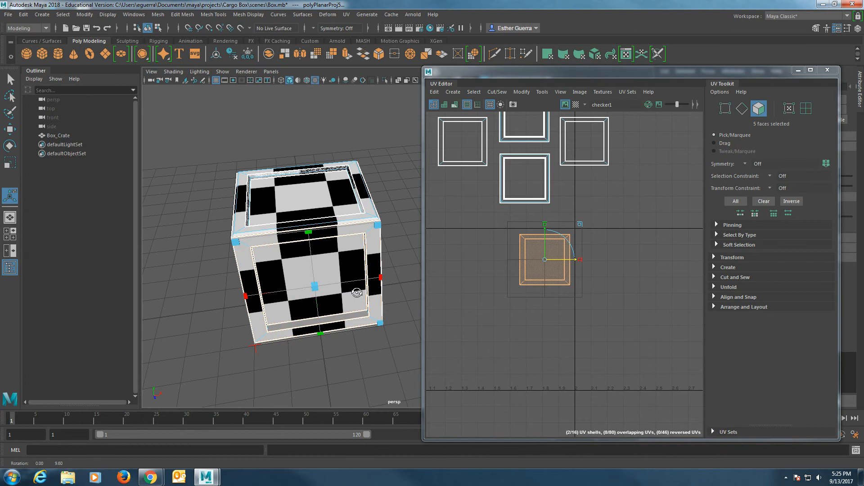
drag(546, 229, 546, 232)
mouse_move(356, 252)
alt+mouse_down()
mouse_move(356, 236)
mouse_move(231, 266)
mouse_move(365, 279)
mouse_move(355, 244)
alt+mouse_up()
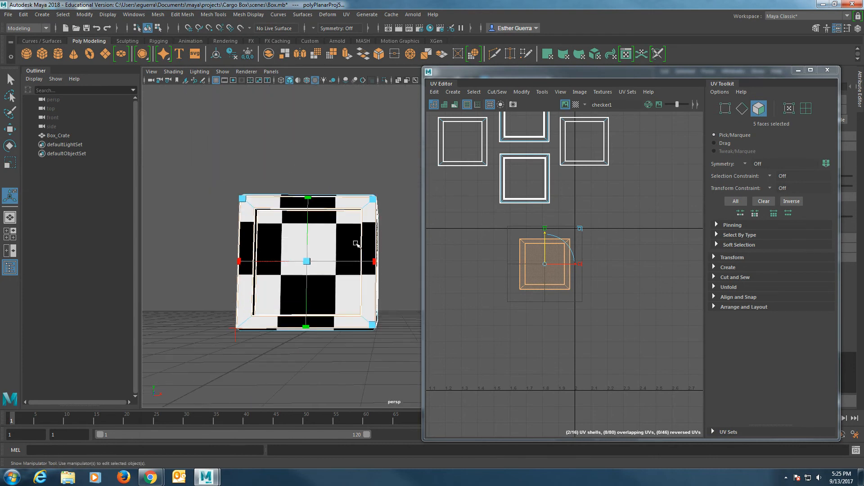
drag(580, 264, 557, 265)
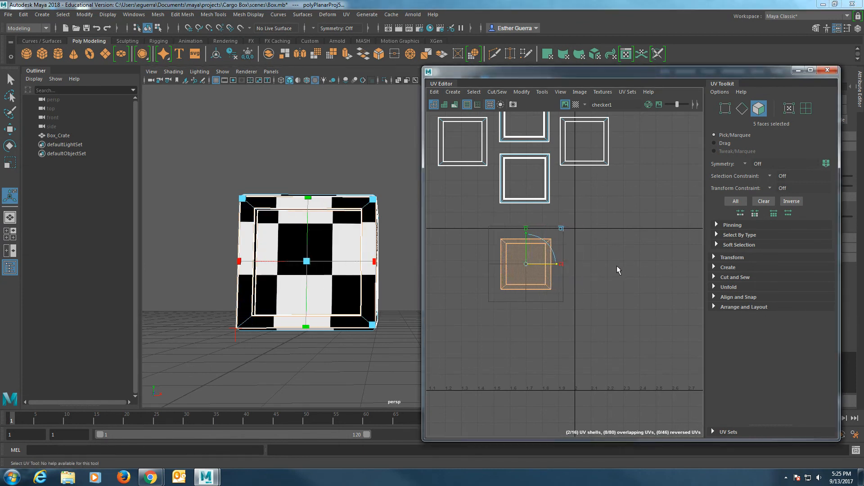
drag(527, 236, 527, 230)
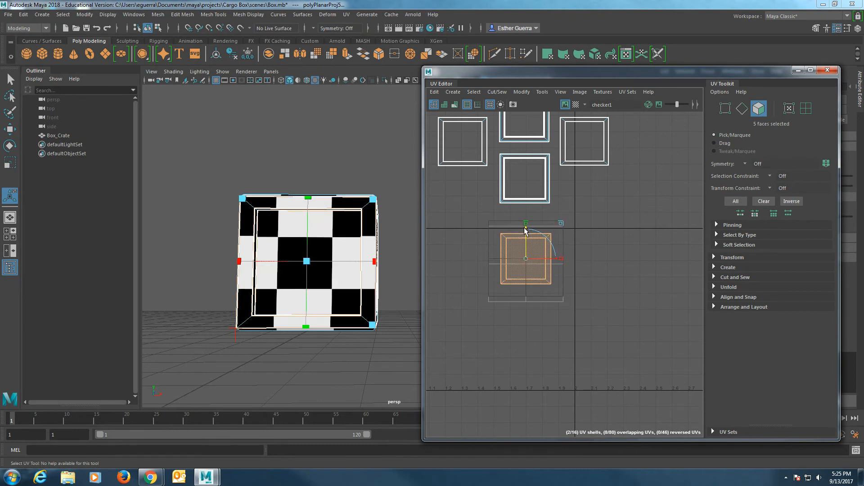
alt+drag(332, 244, 295, 247)
alt+drag(343, 296, 251, 290)
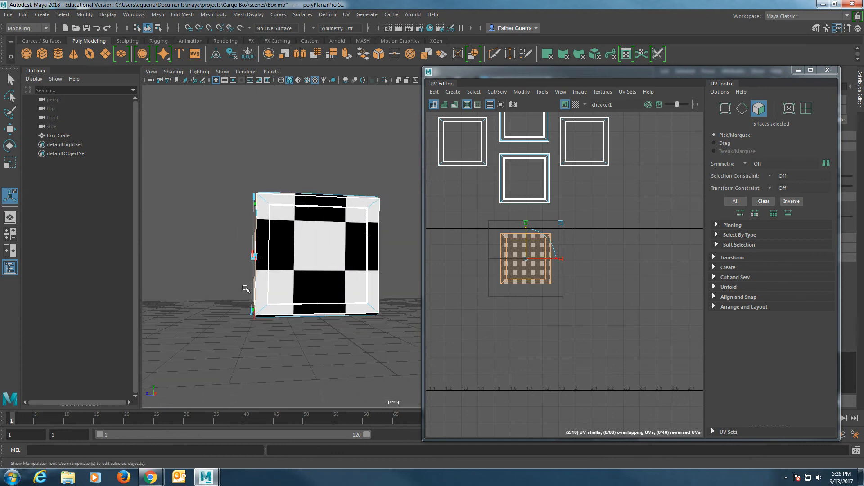
Step: Select the five faces of the crate's remaining distorted outer side and apply a planar UV projection to them
scroll(604, 227, down, 2)
scroll(603, 223, up, 2)
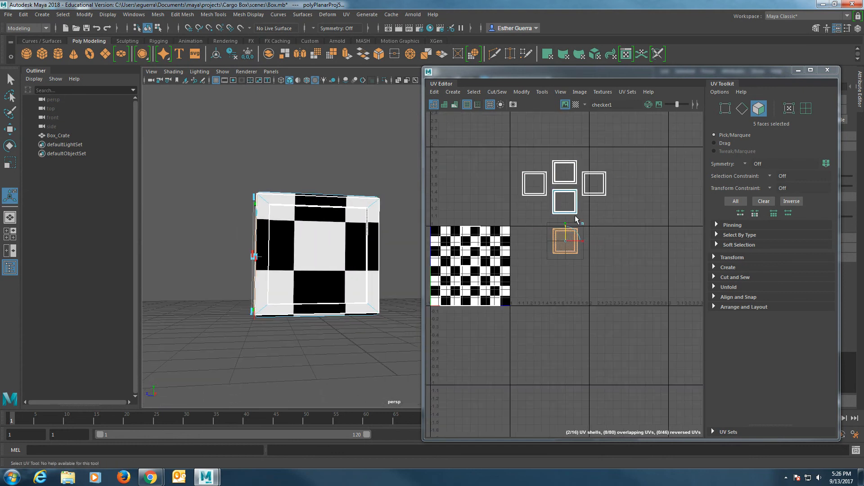
alt+drag(296, 284, 477, 281)
alt+middle_drag(289, 290, 141, 217)
scroll(325, 244, down, 5)
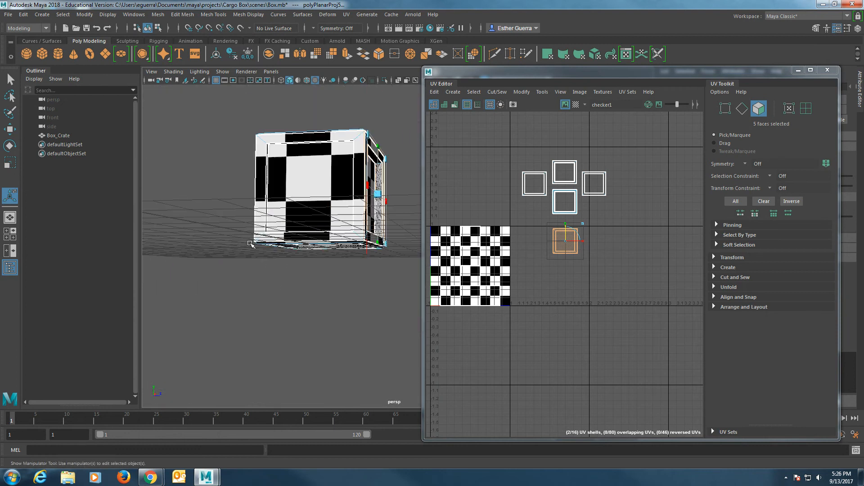
alt+drag(325, 244, 250, 252)
alt+drag(351, 261, 151, 237)
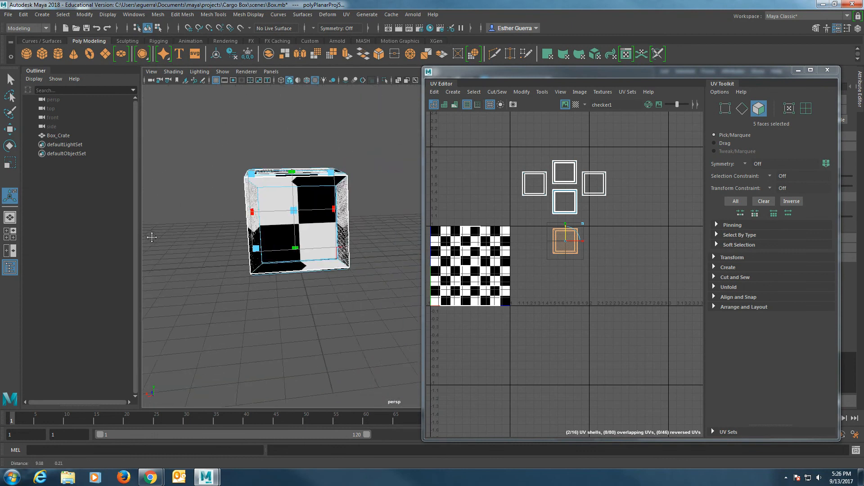
click(303, 223)
shift+click(303, 223)
shift+click(251, 230)
shift+click(280, 271)
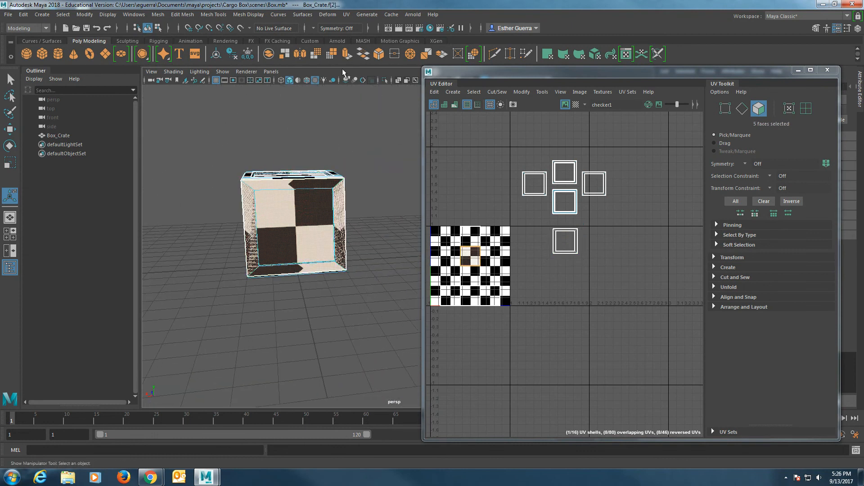
click(348, 15)
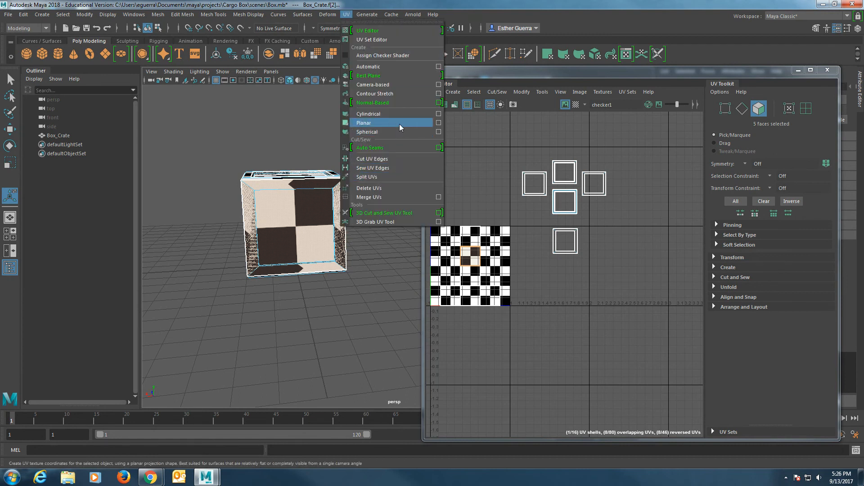
click(364, 122)
Step: Move the new shell out of the texture tile and scale it down over the upper stacked shell to compare their sizes
drag(474, 268, 571, 116)
alt+drag(312, 221, 288, 282)
alt+middle_drag(646, 240, 632, 356)
drag(611, 166, 568, 289)
scroll(574, 211, up, 3)
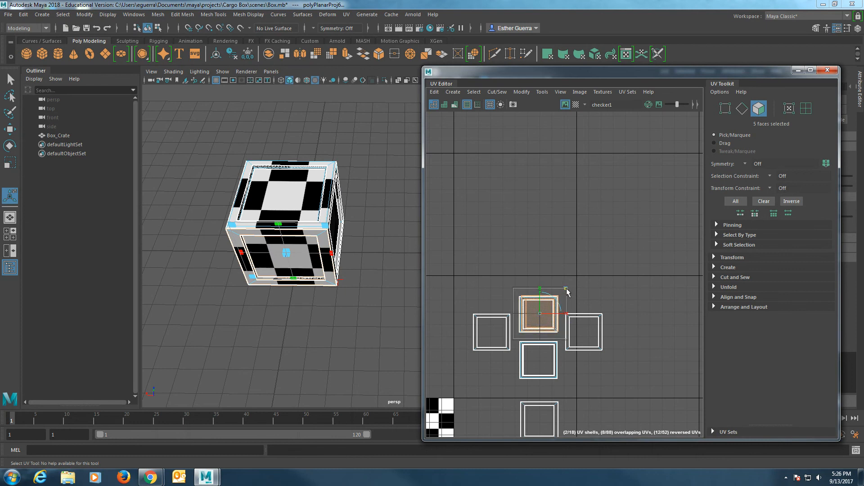
scroll(561, 314, up, 3)
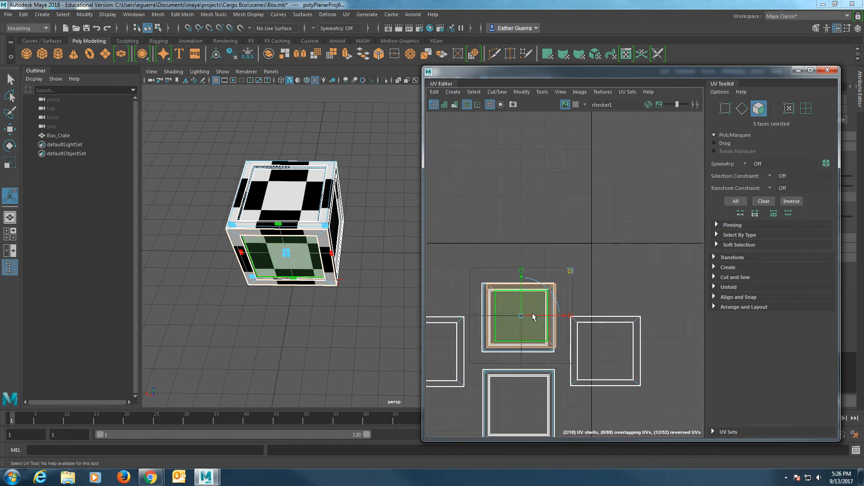
Step: Place the new shell above the upper stacked shell, match its size, and adjust its height and width to align the checker squares
drag(523, 317, 519, 242)
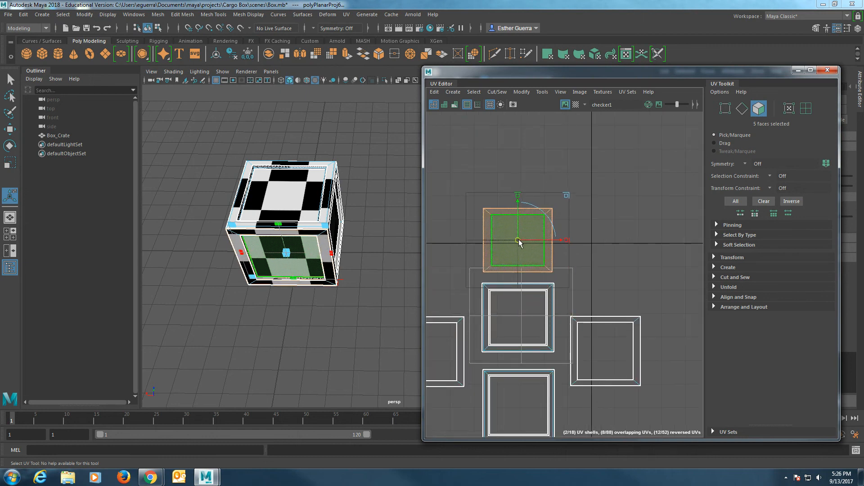
drag(567, 198, 569, 196)
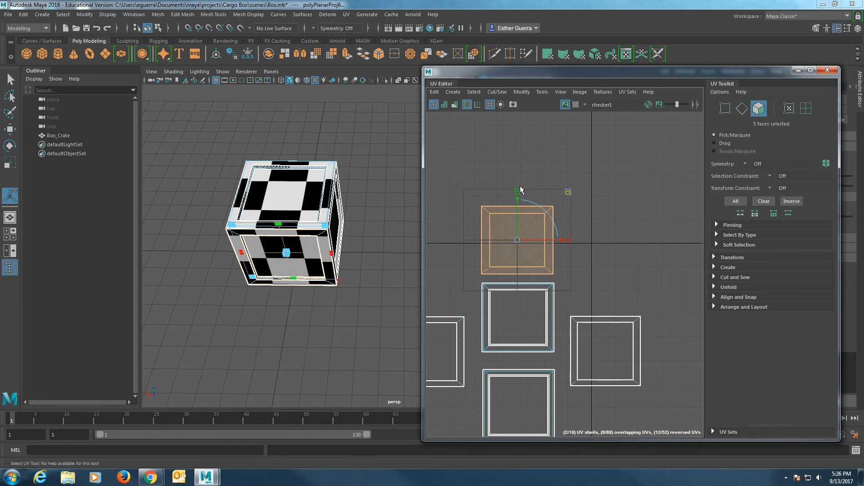
drag(520, 202, 520, 186)
alt+drag(306, 245, 312, 199)
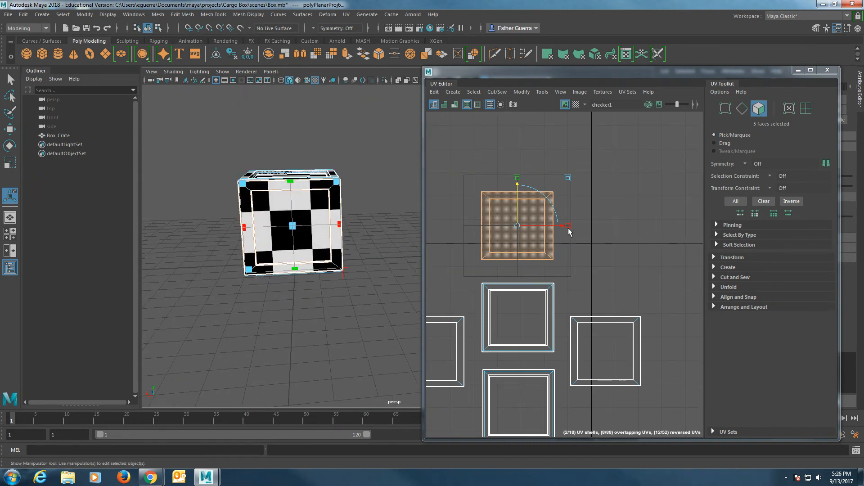
drag(570, 230, 566, 229)
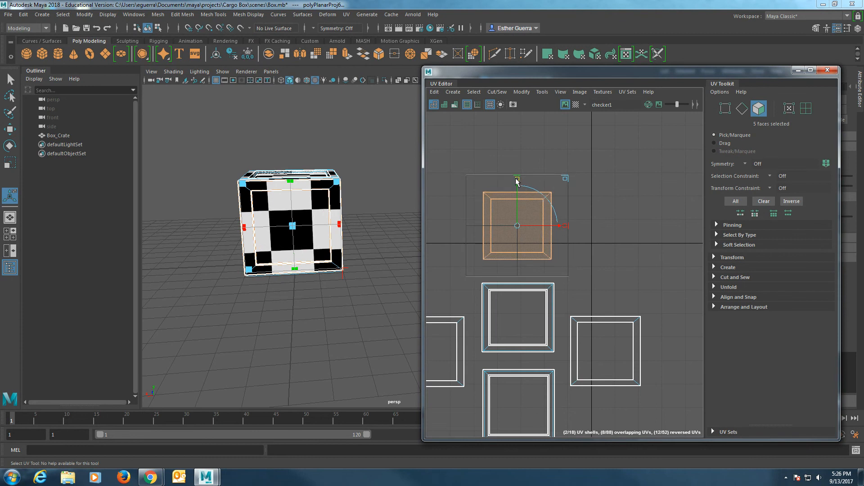
Step: Select the distorted narrow inner rim face of the recessed side panel and check its axis direction with the Move tool
alt+drag(301, 217, 212, 220)
alt+drag(305, 236, 397, 202)
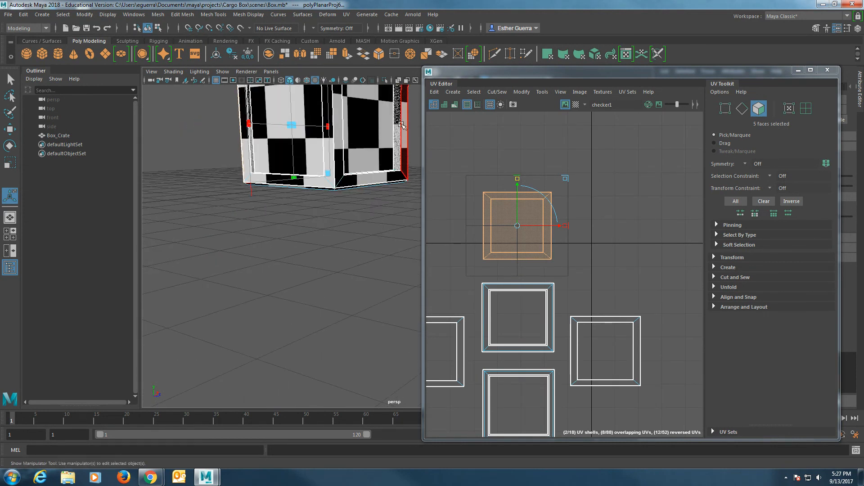
click(397, 127)
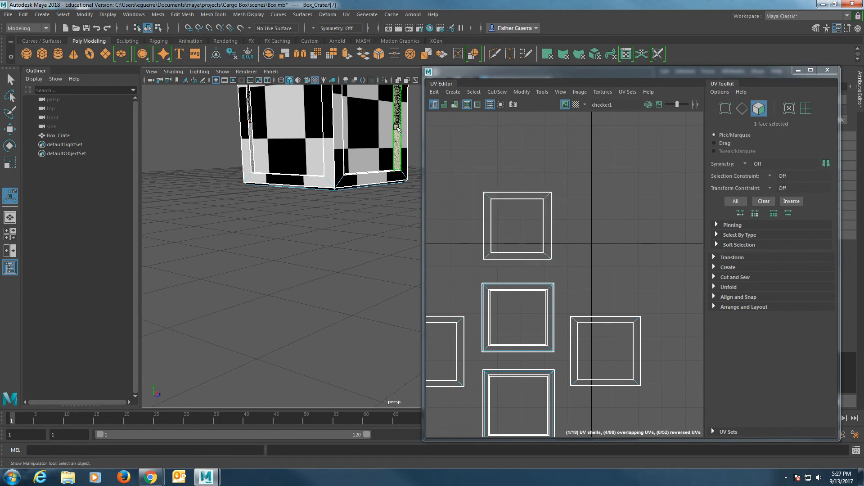
key(w)
alt+drag(419, 259, 408, 274)
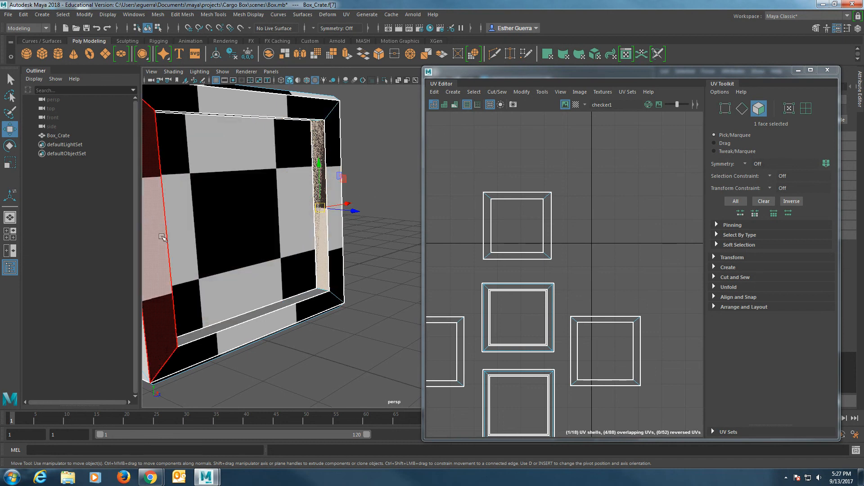
click(350, 204)
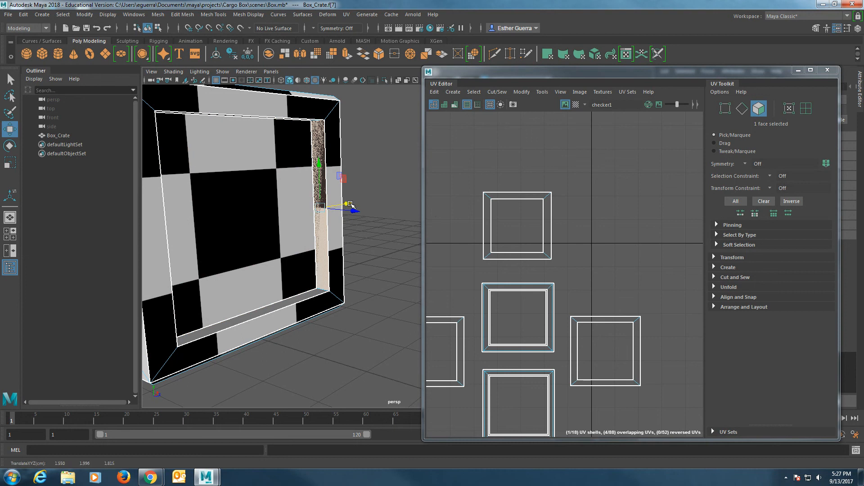
click(347, 15)
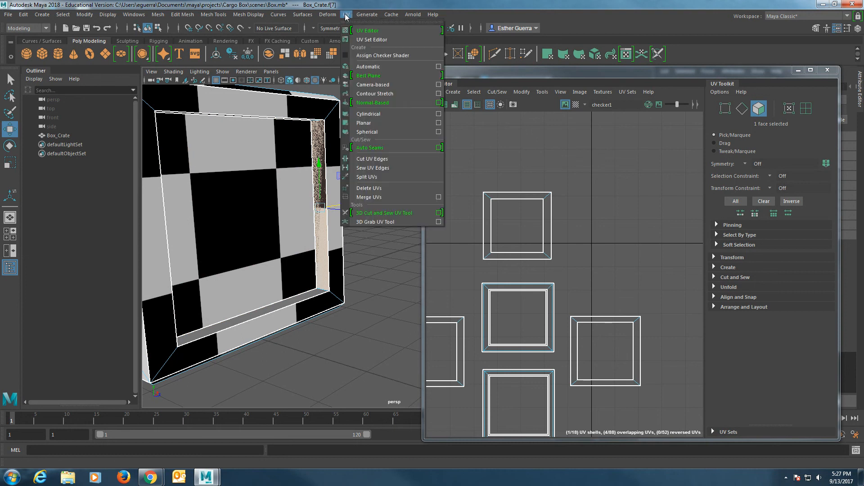
click(467, 4)
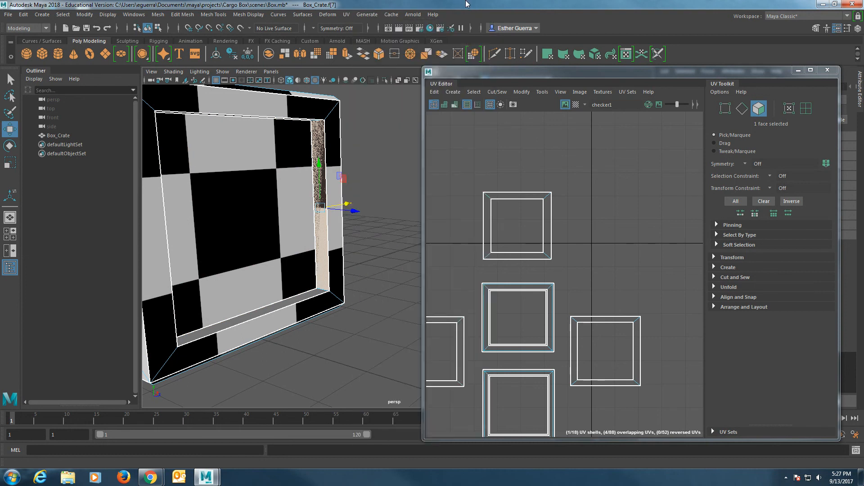
scroll(601, 245, down, 4)
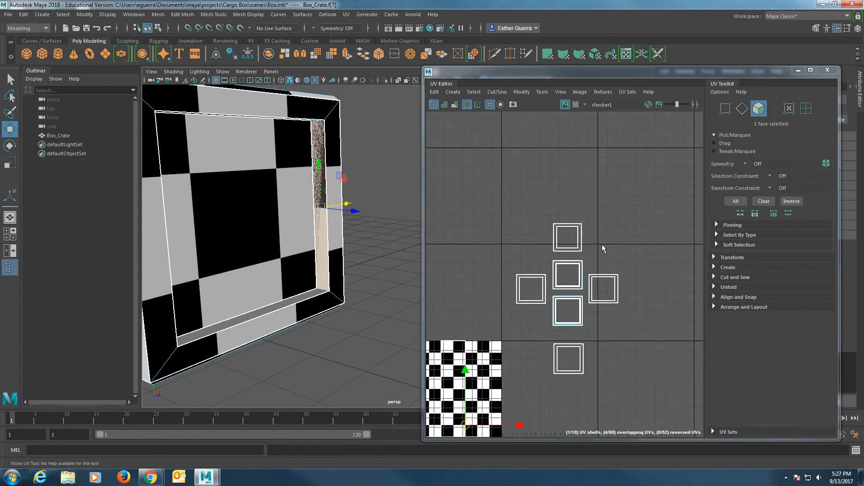